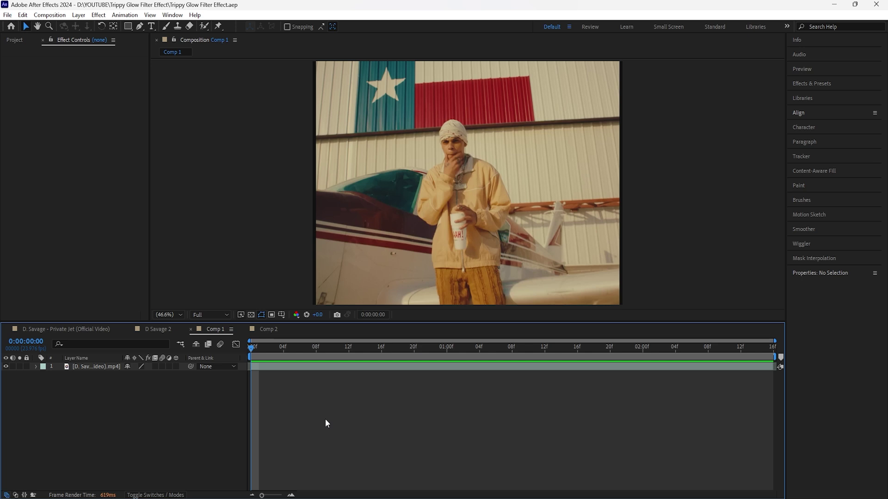
Step: Scale the clip layer to 103%
{"action": "left_click", "coordinate": [258, 366]}
{"action": "key", "text": "alt+w"}
{"action": "mouse_move", "coordinate": [255, 347]}
{"action": "left_mouse_down"}
{"action": "mouse_move", "coordinate": [400, 371]}
{"action": "mouse_move", "coordinate": [272, 392]}
{"action": "left_mouse_up"}
{"action": "key", "text": "Home"}
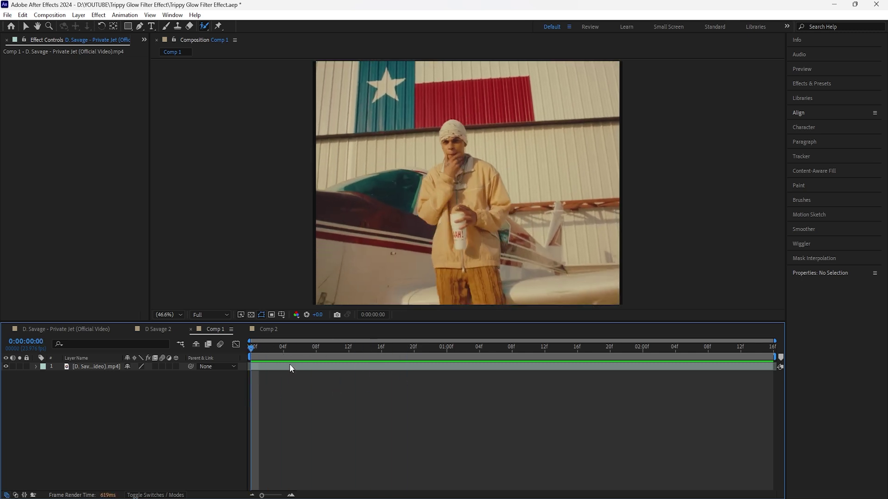
{"action": "left_click", "coordinate": [101, 366]}
{"action": "type", "text": "s"}
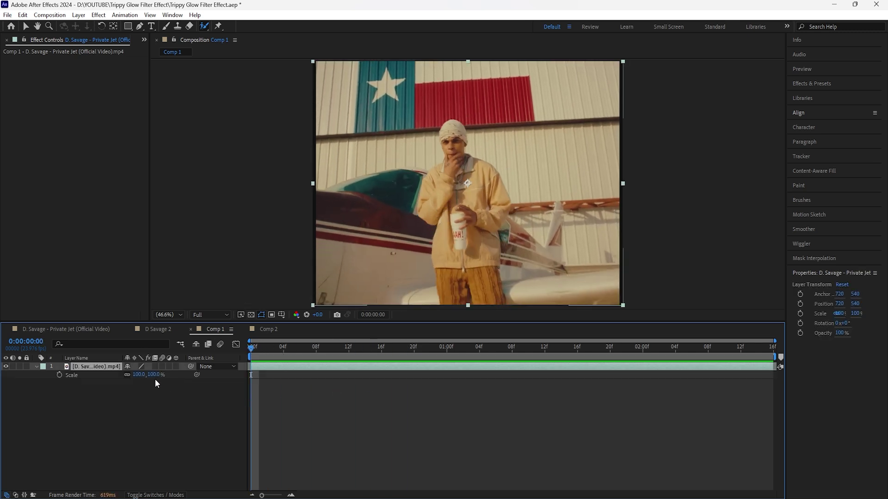
{"action": "type", "text": "103"}
{"action": "key", "text": "Return"}
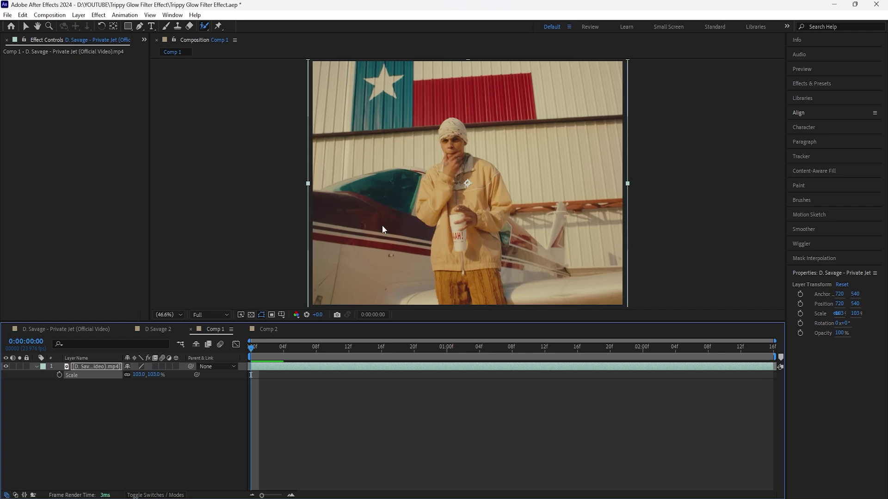
{"action": "left_click", "coordinate": [36, 367]}
Step: Open the clip in its own Layer panel with the Roto Brush tool active
{"action": "key", "text": "v"}
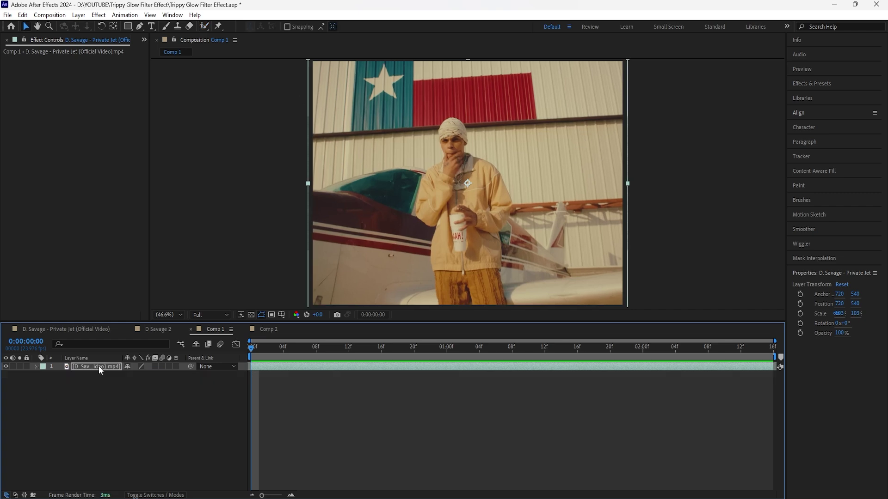
{"action": "double_click", "coordinate": [98, 366]}
{"action": "left_click", "coordinate": [204, 26]}
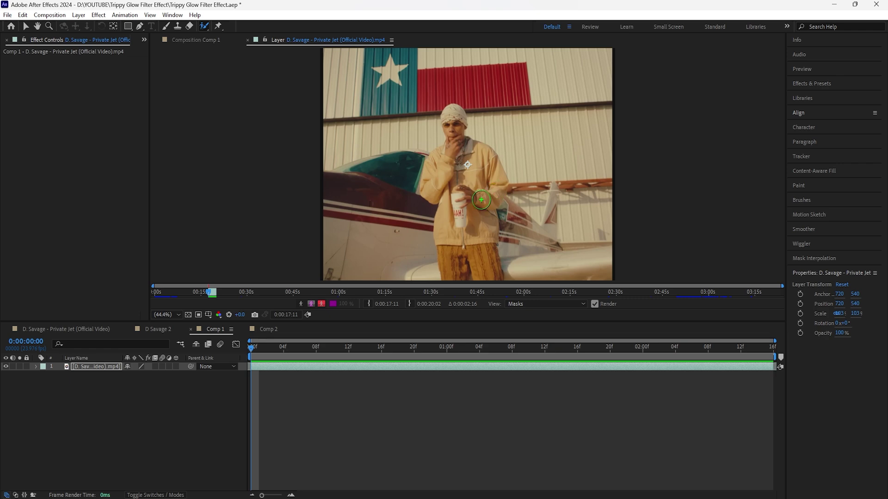
Step: Roto-brush the person, freeze the matte, and preview the cutout in Comp 1
{"action": "left_click_drag", "start_coordinate": [481, 200], "coordinate": [462, 153]}
{"action": "left_click", "coordinate": [316, 347]}
{"action": "key", "text": "Home"}
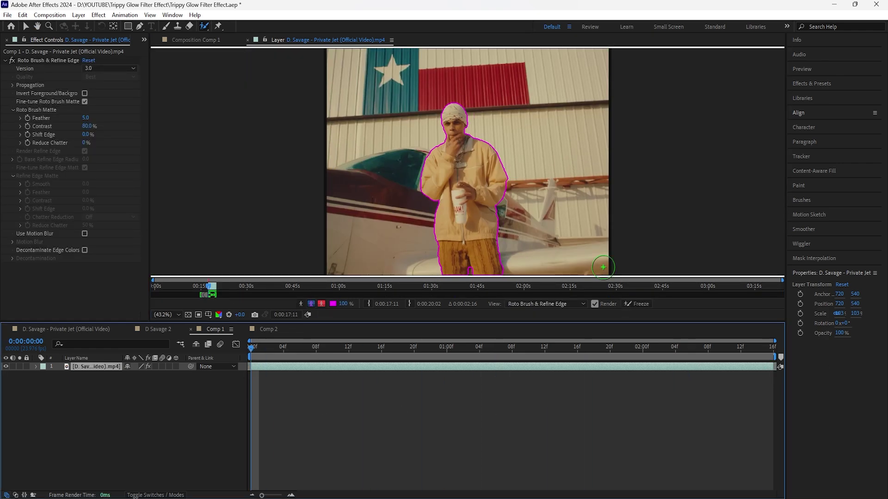
{"action": "left_click", "coordinate": [644, 304]}
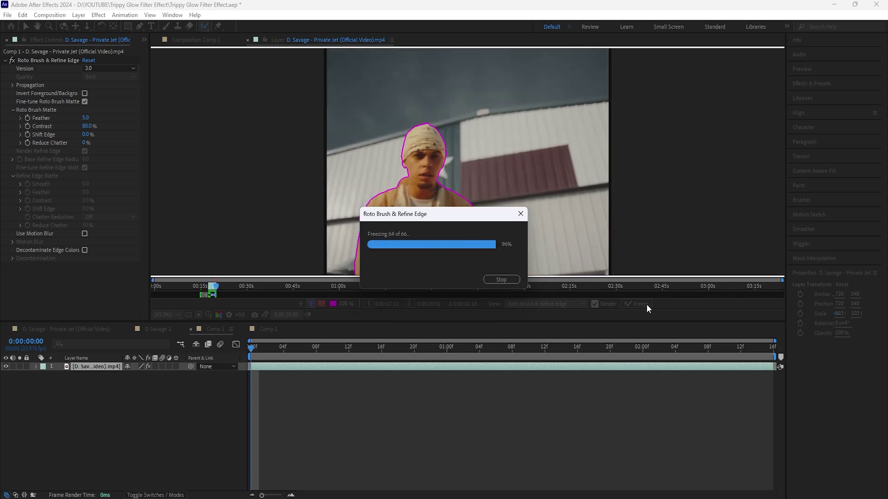
{"action": "left_click", "coordinate": [201, 41]}
{"action": "left_click", "coordinate": [246, 355]}
{"action": "key", "text": "space"}
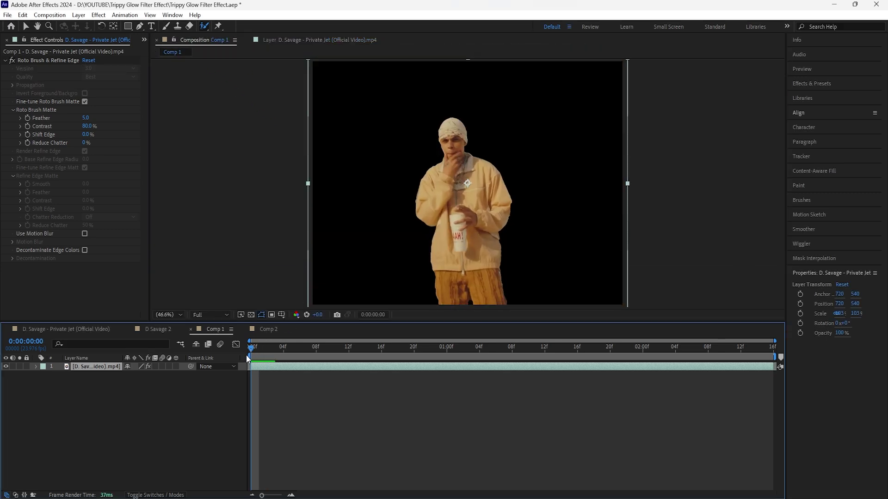
Step: Set the Roto Brush Feather to 10 and Shift Edge to -40%
{"action": "left_click_drag", "start_coordinate": [85, 119], "coordinate": [73, 139]}
{"action": "left_click", "coordinate": [86, 134]}
{"action": "key", "text": "Return"}
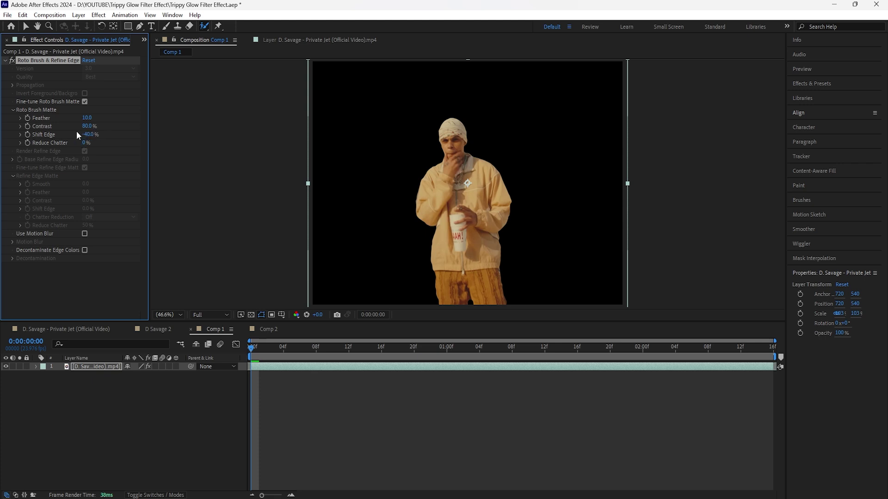
{"action": "left_click", "coordinate": [251, 315]}
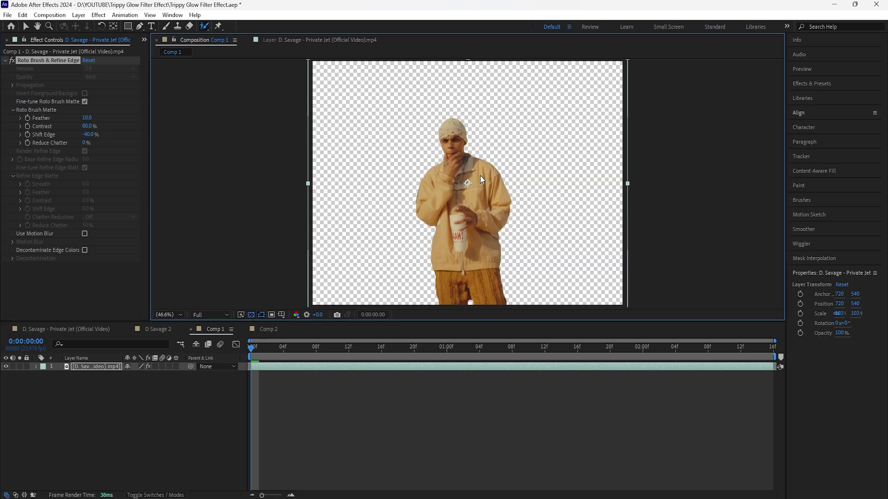
{"action": "left_click", "coordinate": [250, 315]}
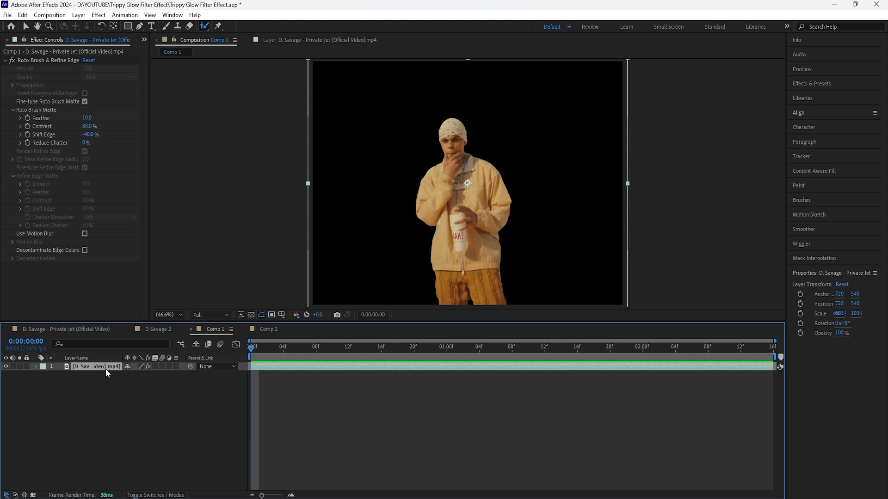
Step: Duplicate the clip, strip Roto Brush from the copy and name it BG
{"action": "key", "text": "ctrl+d"}
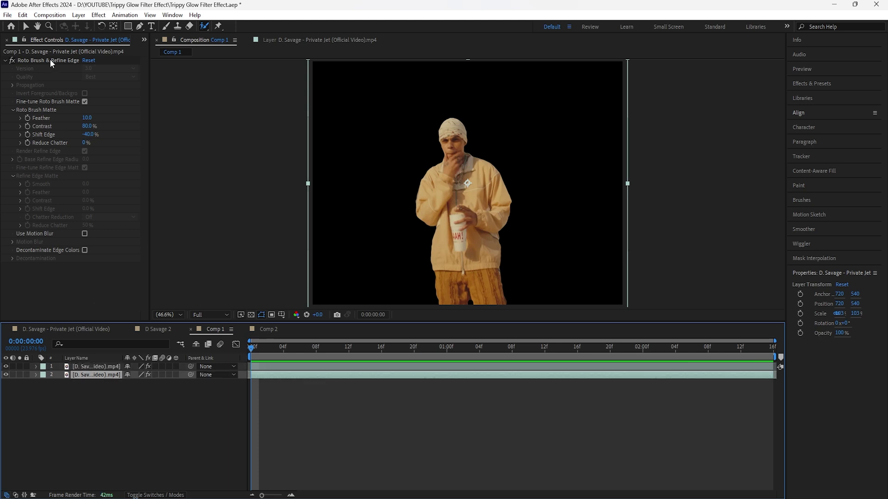
{"action": "key", "text": "Delete"}
{"action": "right_click", "coordinate": [103, 376]}
{"action": "left_click", "coordinate": [121, 379]}
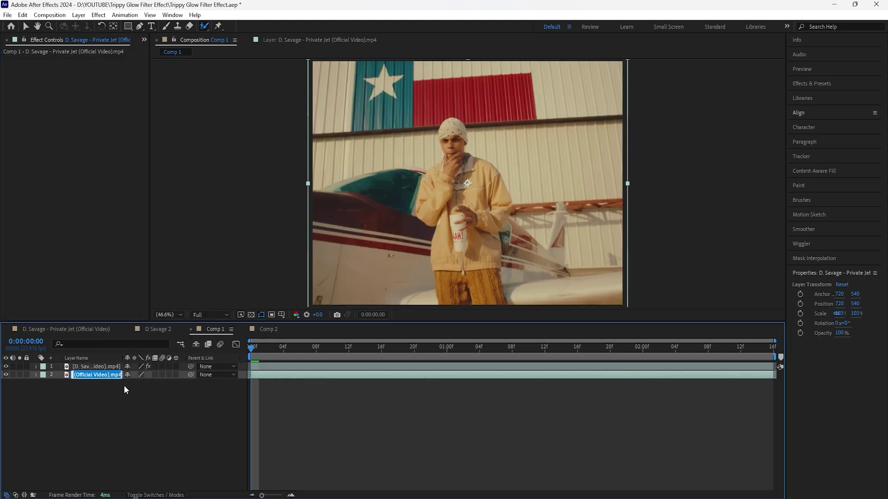
{"action": "type", "text": "BG"}
{"action": "key", "text": "Return"}
Step: Rename the cutout layer to 'D SAVAGE'
{"action": "right_click", "coordinate": [100, 367]}
{"action": "left_click", "coordinate": [121, 340]}
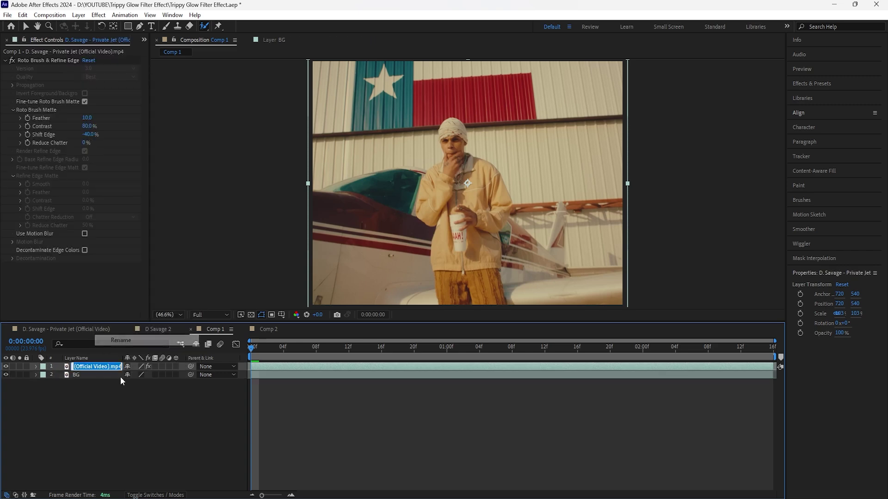
{"action": "type", "text": "D SAVAGE"}
{"action": "key", "text": "Return"}
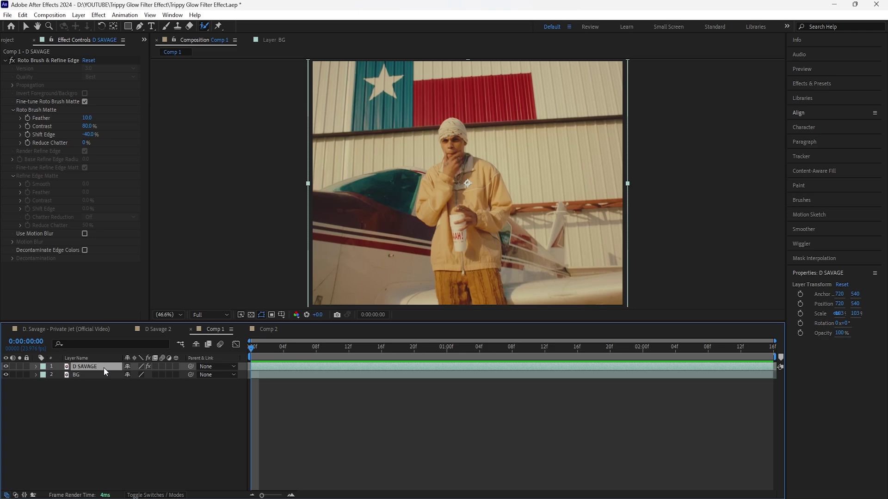
Step: Make two more cutout copies and move the original cutout to the top
{"action": "key", "text": "ctrl+d"}
{"action": "key", "text": "ctrl+d"}
{"action": "left_click", "coordinate": [102, 375]}
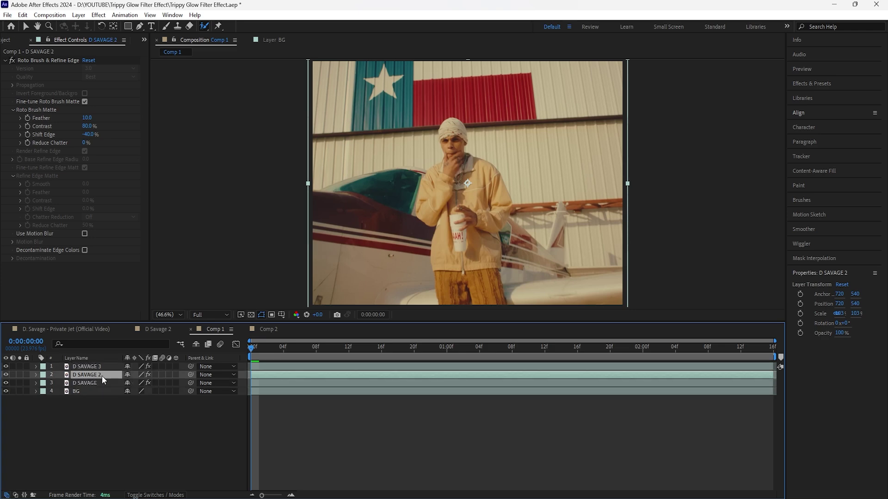
{"action": "left_click", "coordinate": [102, 370], "text": "ctrl"}
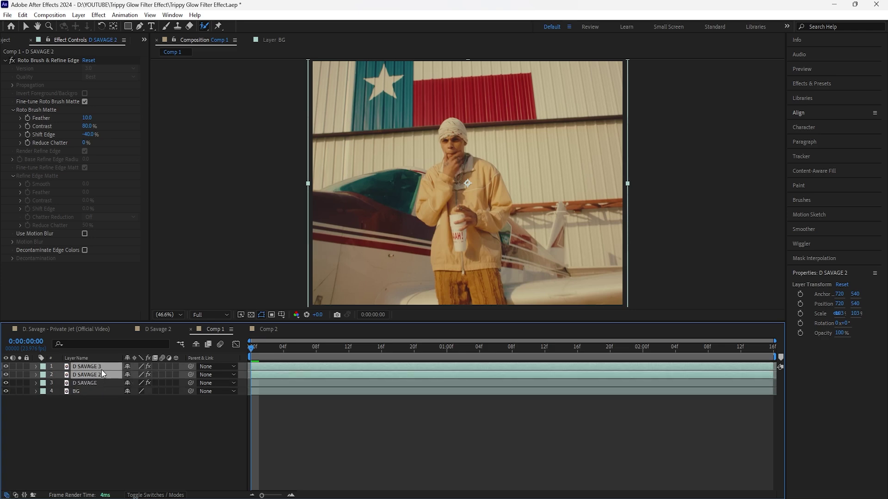
{"action": "key", "text": "p"}
{"action": "left_click", "coordinate": [98, 400]}
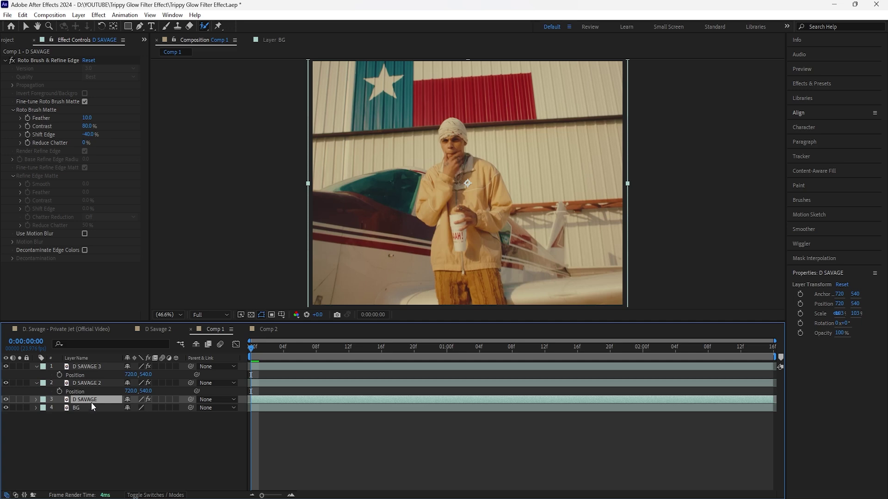
{"action": "left_click_drag", "start_coordinate": [92, 401], "coordinate": [98, 365]}
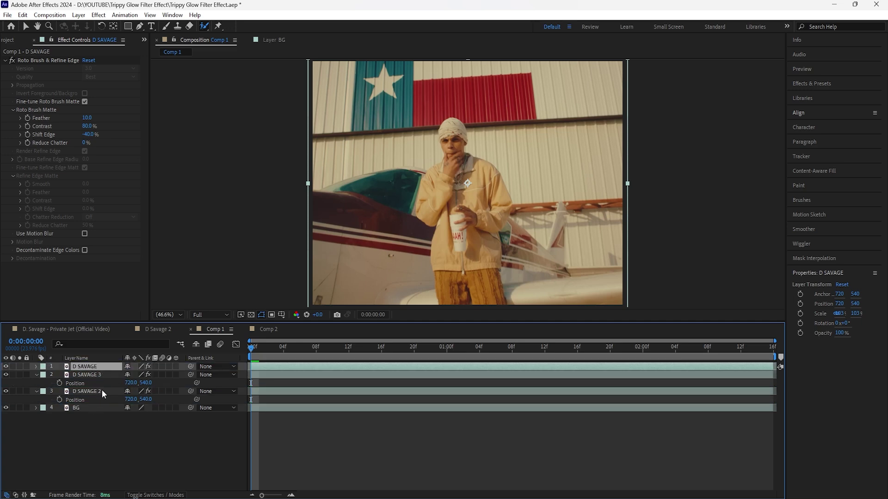
Step: Rename the two copies 'D SAVAGE LEFT' and 'D SAVAGE RIGHT'
{"action": "left_click", "coordinate": [101, 392]}
{"action": "right_click", "coordinate": [101, 392]}
{"action": "left_click", "coordinate": [121, 361]}
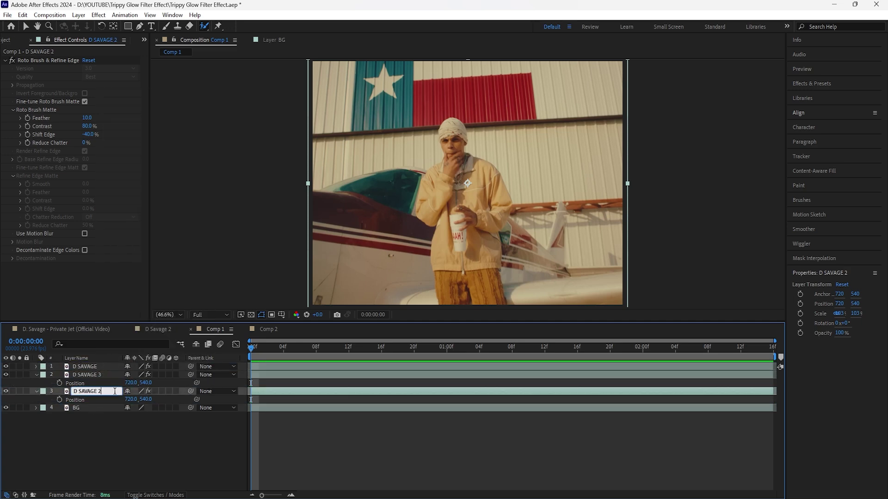
{"action": "type", "text": "LEFT"}
{"action": "key", "text": "Return"}
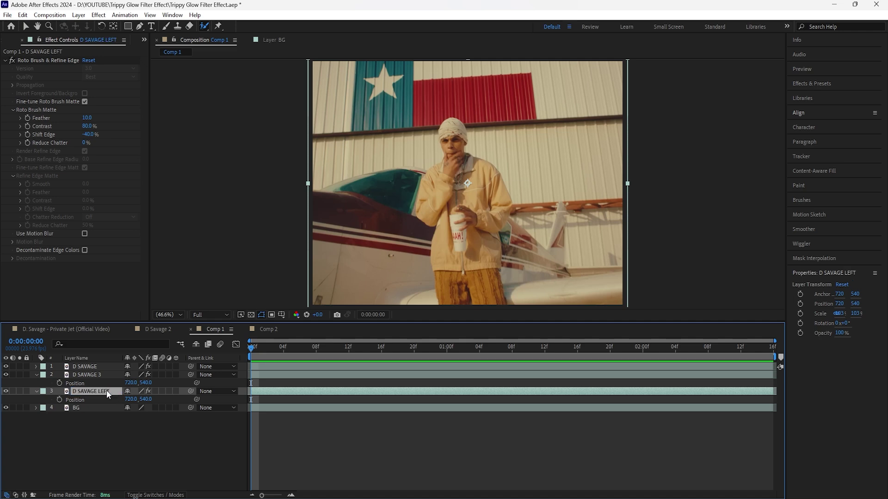
{"action": "right_click", "coordinate": [91, 373]}
{"action": "left_click", "coordinate": [111, 344]}
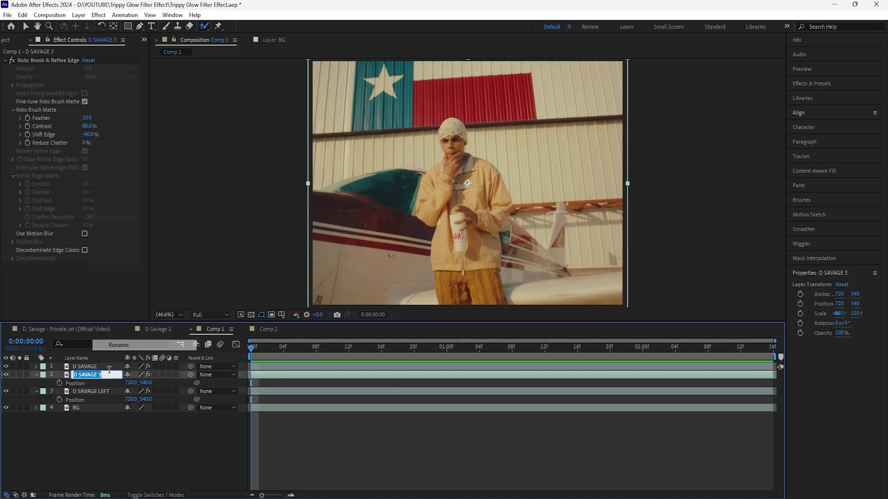
{"action": "type", "text": "R"}
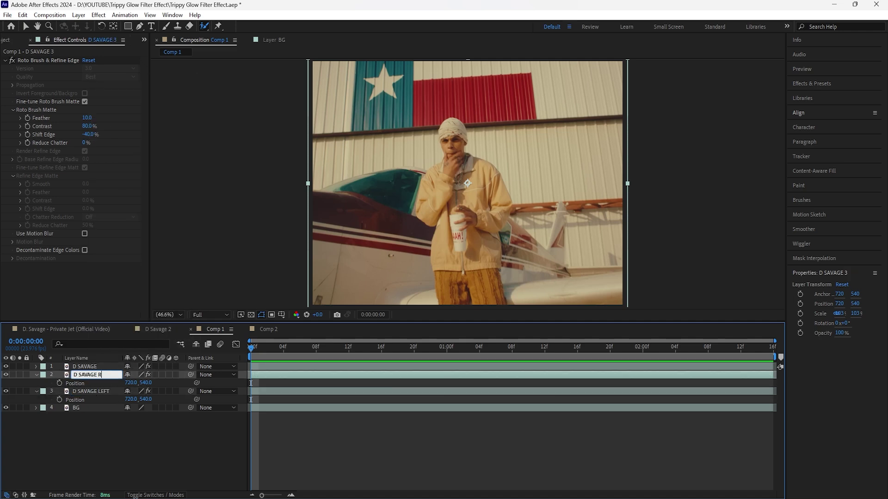
{"action": "type", "text": "IGHT"}
{"action": "key", "text": "Return"}
{"action": "left_click", "coordinate": [160, 495]}
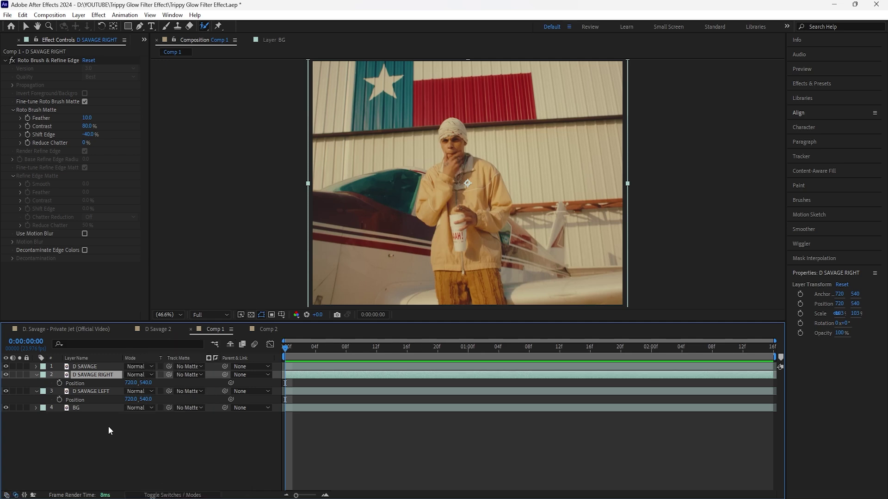
Step: Scale D SAVAGE LEFT to 180% and D SAVAGE RIGHT to 140%, offset to either side
{"action": "left_click", "coordinate": [95, 391], "text": "shift"}
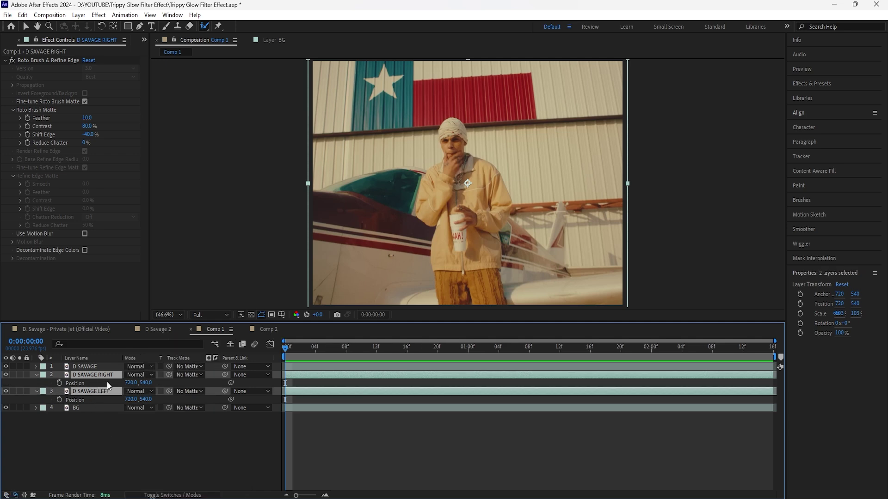
{"action": "key", "text": "shift+s"}
{"action": "left_click", "coordinate": [112, 415]}
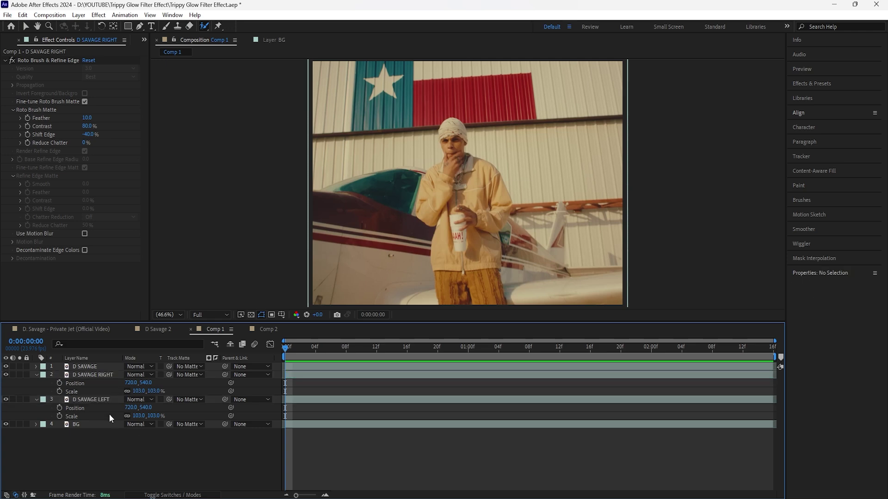
{"action": "left_click", "coordinate": [101, 398]}
{"action": "left_click_drag", "start_coordinate": [153, 418], "coordinate": [59, 409]}
{"action": "left_click", "coordinate": [99, 375]}
{"action": "left_click_drag", "start_coordinate": [155, 391], "coordinate": [240, 392]}
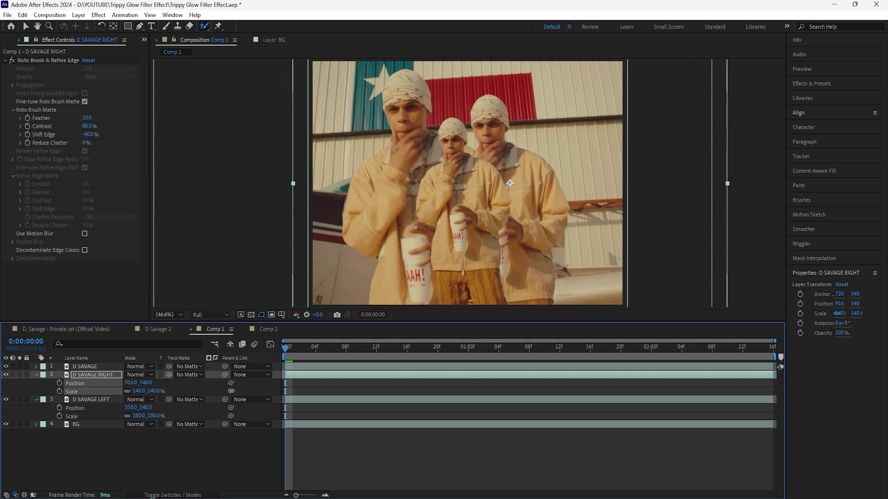
{"action": "left_click", "coordinate": [107, 399], "text": "ctrl"}
Step: Try Overlay and Add, then set both side duplicates to Lighten blending
{"action": "left_click", "coordinate": [149, 375]}
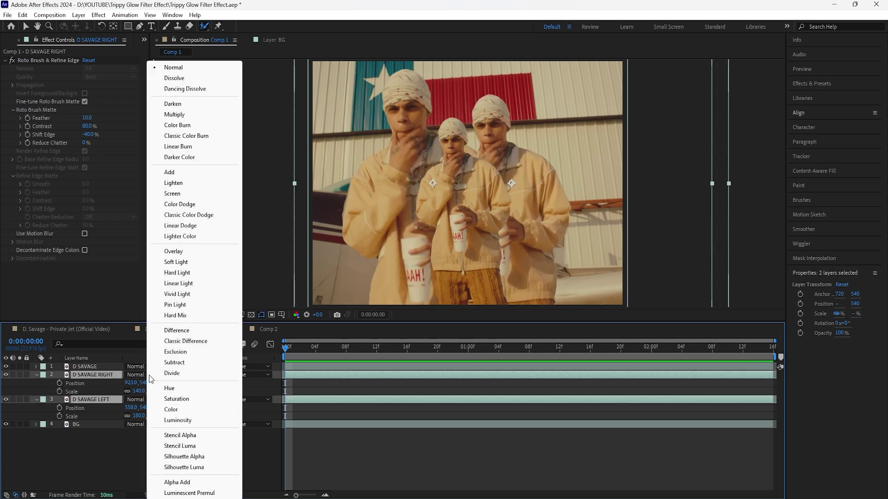
{"action": "left_click", "coordinate": [200, 251]}
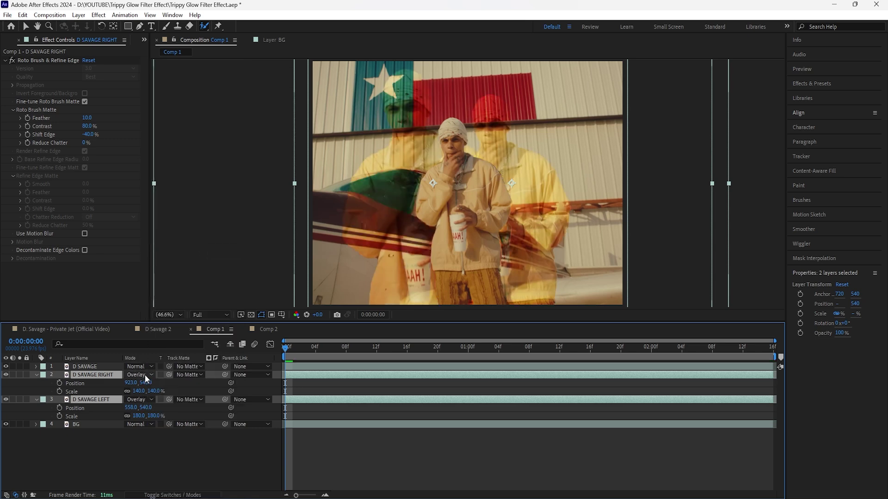
{"action": "left_click", "coordinate": [145, 375]}
{"action": "left_click", "coordinate": [194, 172]}
{"action": "left_click", "coordinate": [144, 373]}
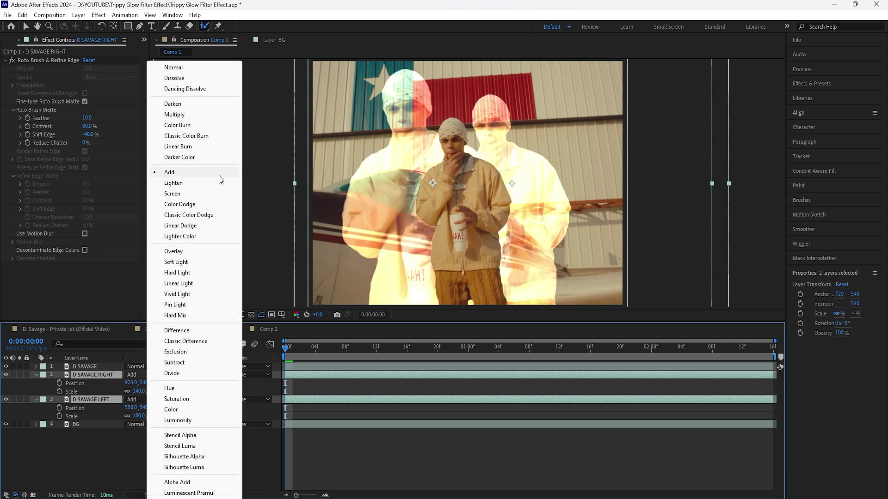
{"action": "left_click", "coordinate": [214, 181]}
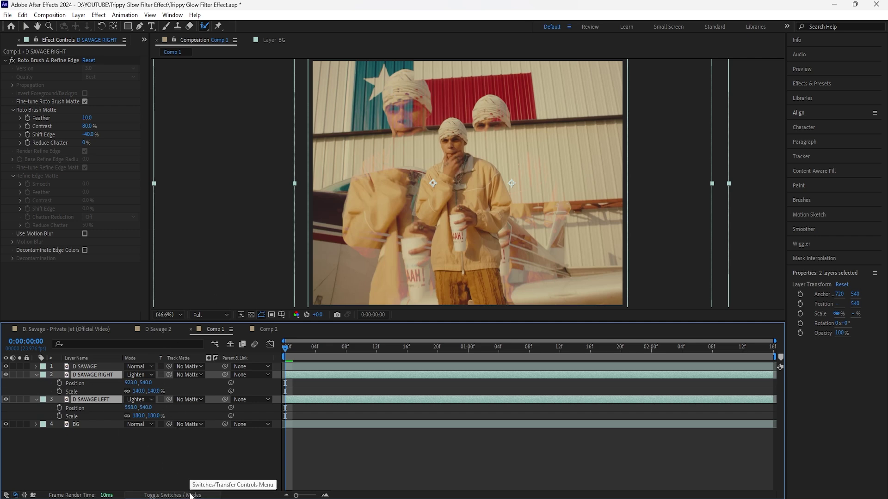
Step: Lower both side duplicates' opacity to 85% and select D SAVAGE RIGHT
{"action": "left_click", "coordinate": [172, 495]}
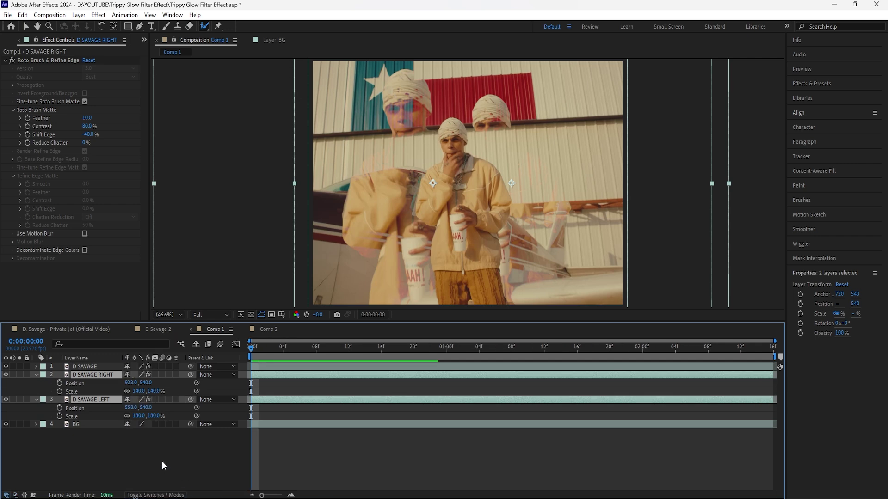
{"action": "key", "text": "shift+t"}
{"action": "key", "text": "space"}
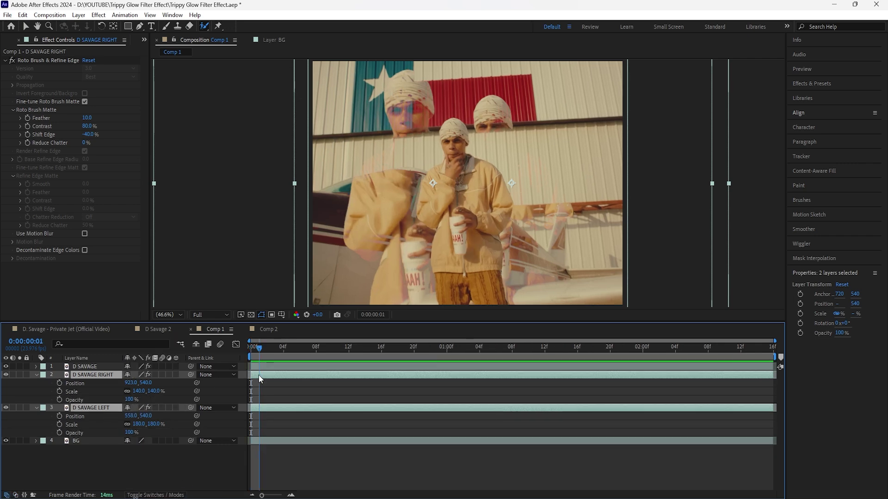
{"action": "key", "text": "space"}
{"action": "left_click_drag", "start_coordinate": [135, 401], "coordinate": [129, 404]}
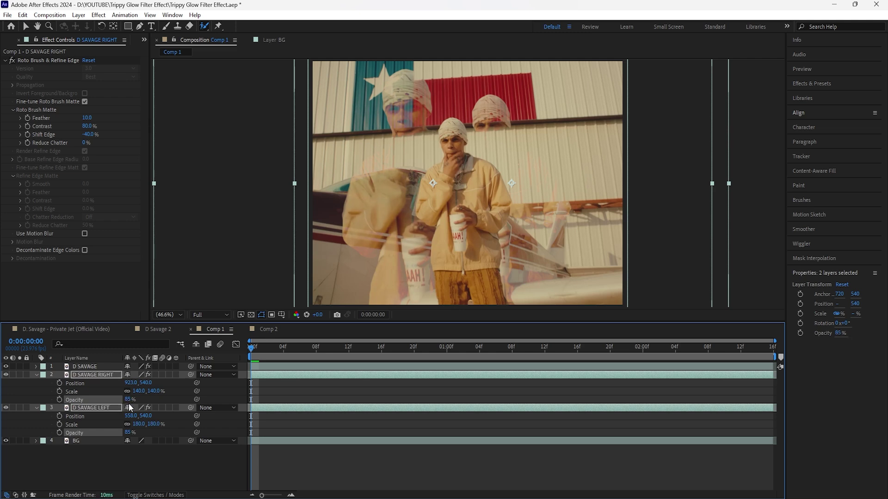
{"action": "left_click", "coordinate": [172, 450]}
{"action": "left_click", "coordinate": [100, 374]}
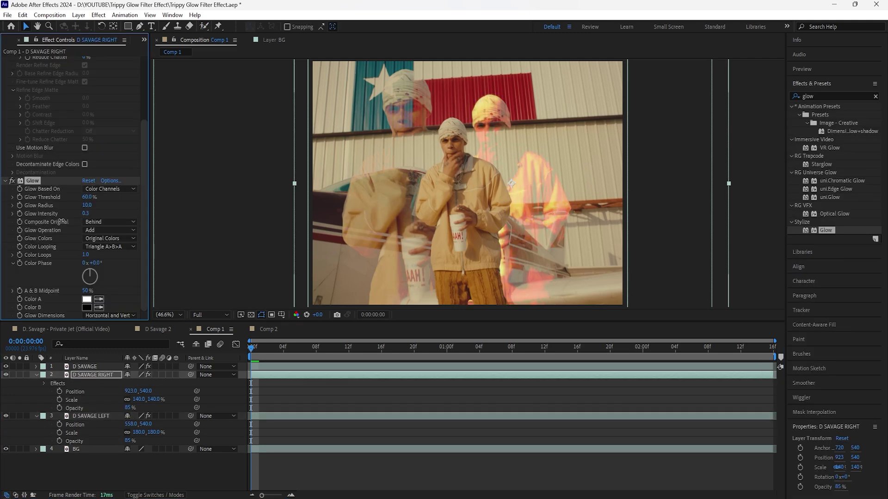
Step: Set the Glow to 0% threshold and radius 40, and paste it onto D SAVAGE LEFT
{"action": "left_click_drag", "start_coordinate": [88, 198], "coordinate": [25, 204]}
{"action": "mouse_move", "coordinate": [84, 205]}
{"action": "left_mouse_down"}
{"action": "mouse_move", "coordinate": [109, 205]}
{"action": "mouse_move", "coordinate": [99, 205]}
{"action": "left_mouse_up"}
{"action": "left_click", "coordinate": [90, 205]}
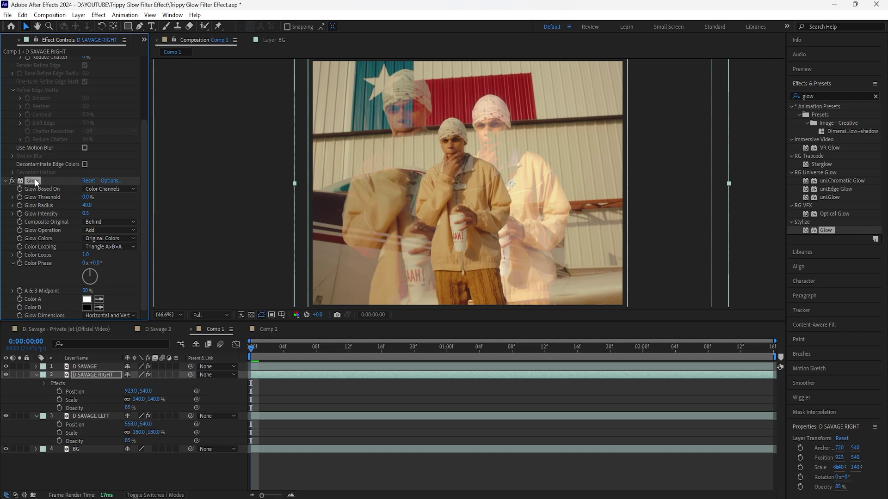
{"action": "left_click", "coordinate": [105, 415]}
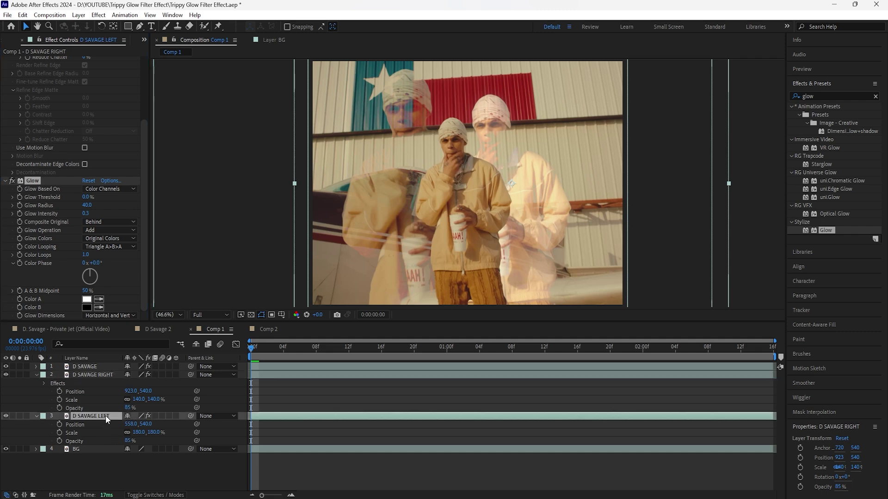
{"action": "key", "text": "ctrl+v"}
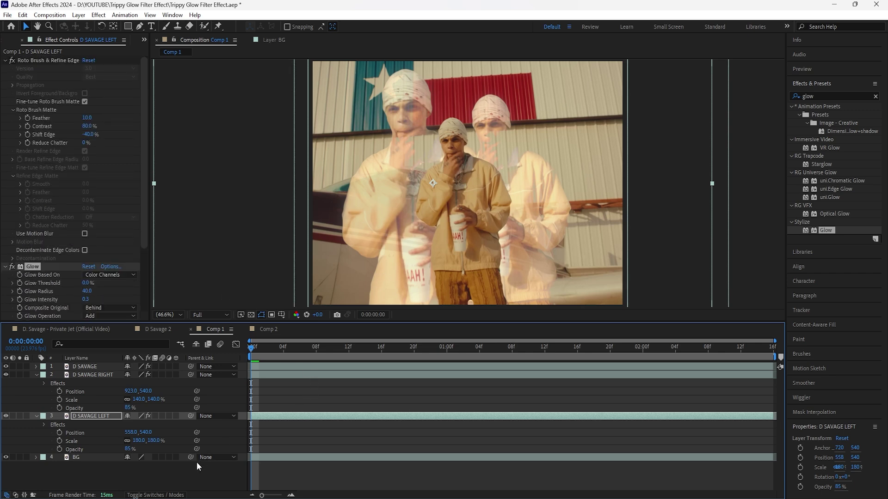
Step: Add a new adjustment layer above the D SAVAGE layer
{"action": "left_click", "coordinate": [92, 367]}
{"action": "right_click", "coordinate": [153, 470]}
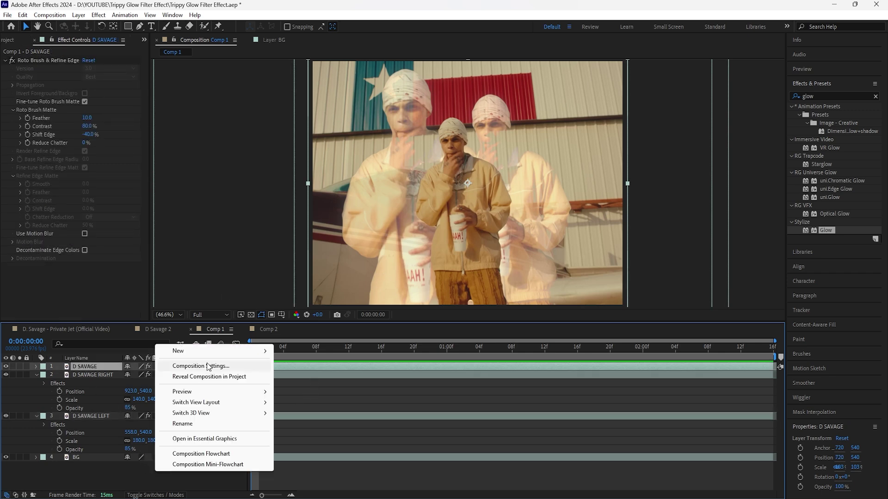
{"action": "mouse_move", "coordinate": [164, 366]}
{"action": "left_click", "coordinate": [296, 419]}
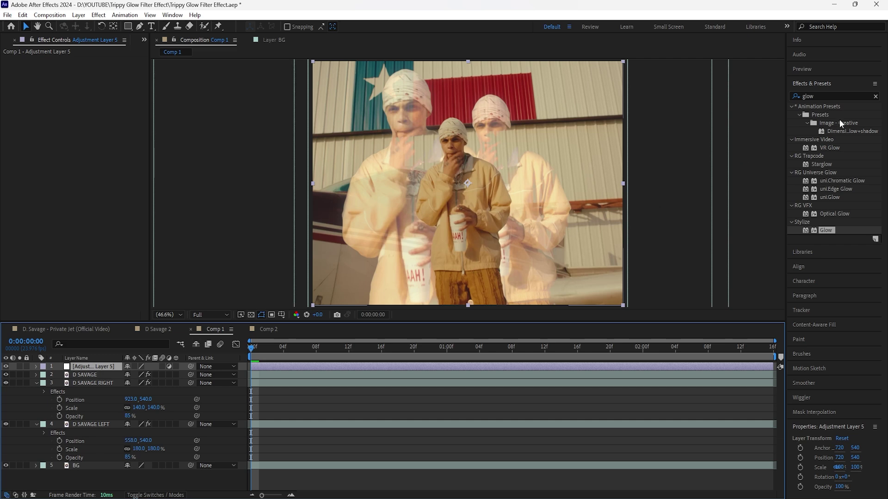
{"action": "left_click", "coordinate": [876, 96]}
{"action": "left_click", "coordinate": [834, 96]}
Step: Apply uni.Chromatic Aberration and CC Vignette to the adjustment layer, then preview
{"action": "type", "text": "chrom"}
{"action": "left_click_drag", "start_coordinate": [848, 172], "coordinate": [85, 146]}
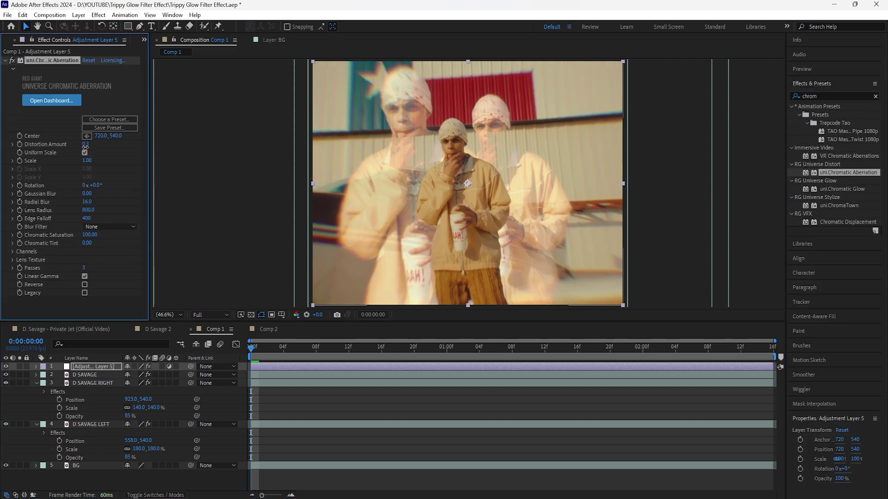
{"action": "left_click", "coordinate": [5, 60]}
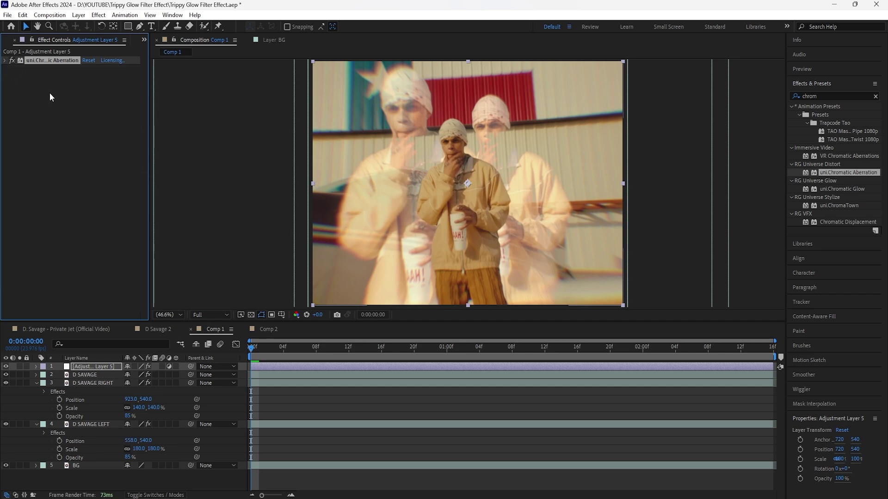
{"action": "left_click", "coordinate": [875, 96]}
{"action": "type", "text": "vig"}
{"action": "left_click_drag", "start_coordinate": [825, 156], "coordinate": [86, 81]}
{"action": "key", "text": "space"}
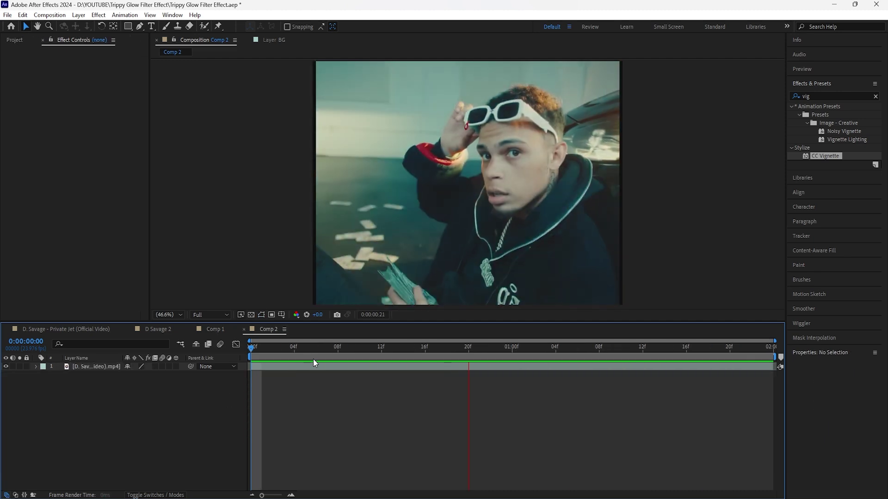
Step: Duplicate the Comp 2 clip twice and apply Directional Blur to the top copy
{"action": "key", "text": "space"}
{"action": "key", "text": "space"}
{"action": "key", "text": "Home"}
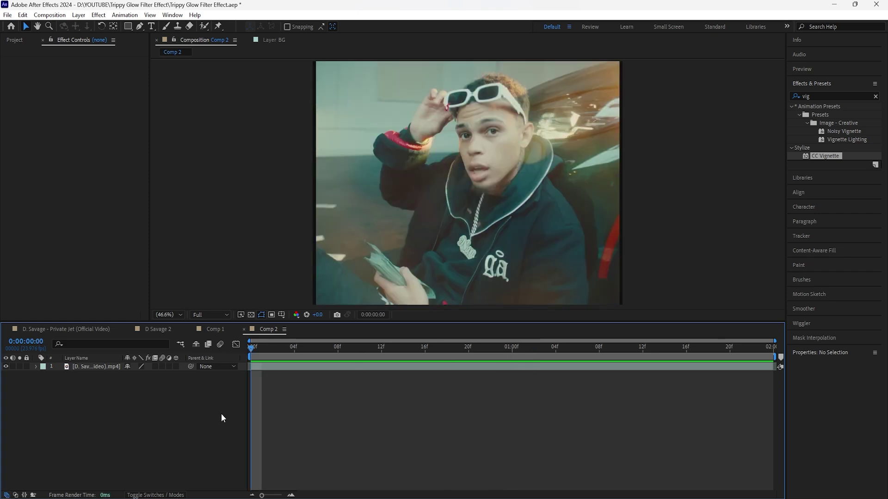
{"action": "key", "text": "space"}
{"action": "left_click", "coordinate": [104, 368]}
{"action": "key", "text": "ctrl+d"}
{"action": "key", "text": "ctrl+d"}
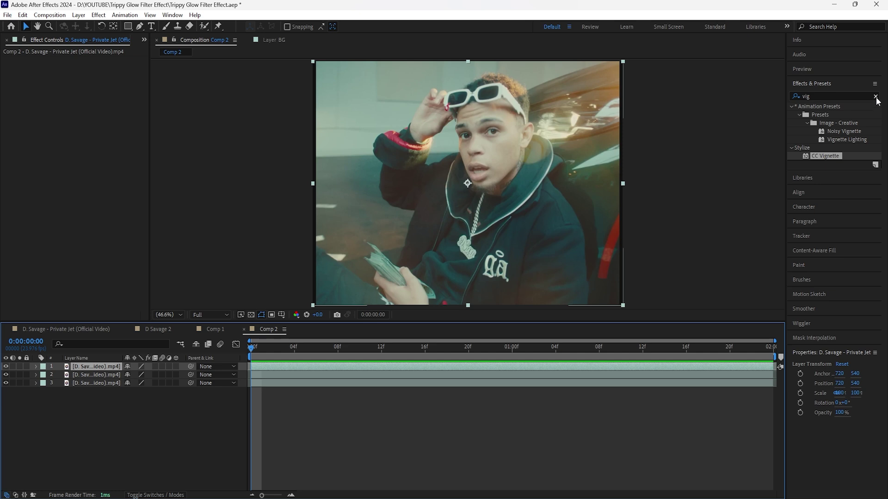
{"action": "left_click_drag", "start_coordinate": [837, 139], "coordinate": [98, 74]}
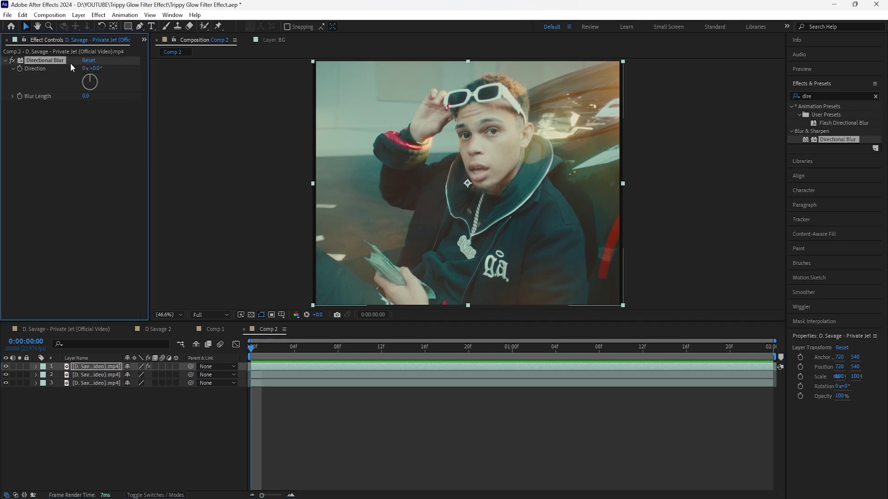
Step: Set the top clip's Directional Blur to -45° direction and length 100
{"action": "left_click", "coordinate": [95, 69]}
{"action": "type", "text": "28"}
{"action": "key", "text": "Return"}
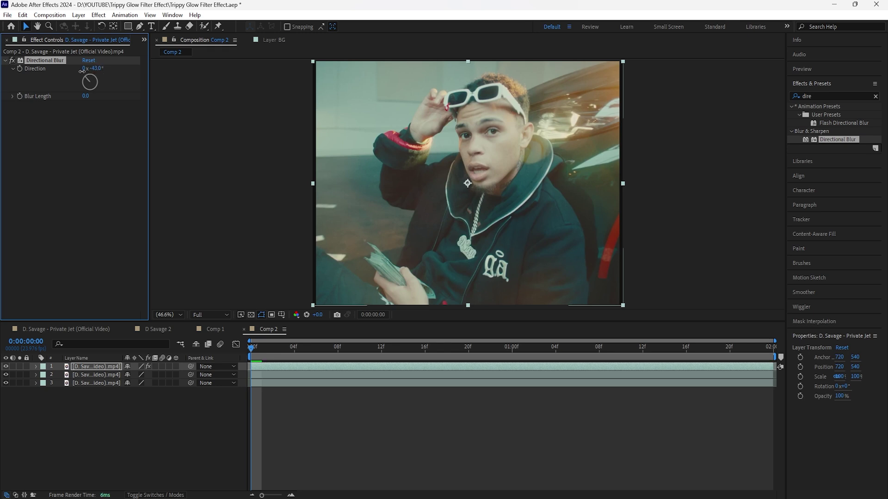
{"action": "left_click", "coordinate": [85, 96]}
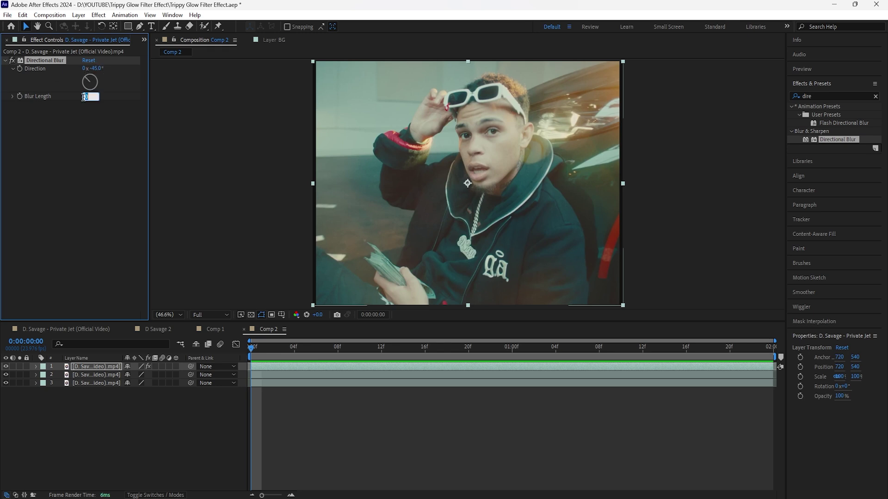
{"action": "type", "text": "100"}
{"action": "key", "text": "Return"}
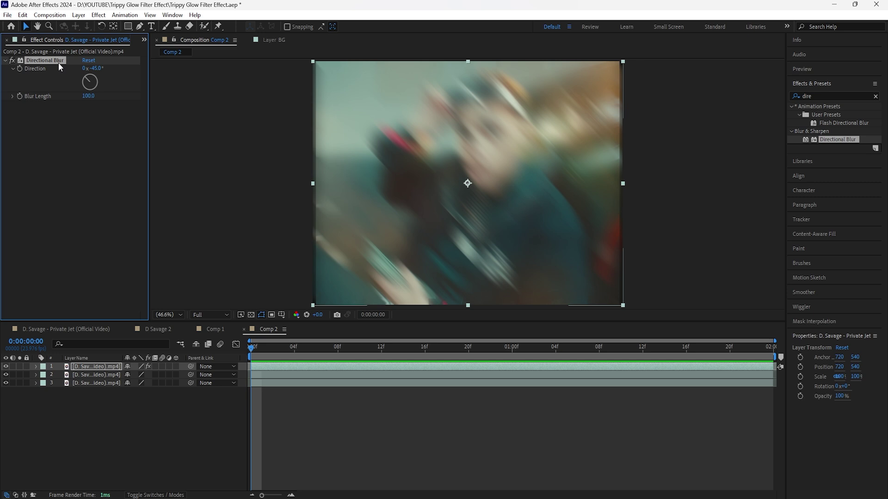
Step: Copy the Directional Blur to the second clip and set its direction to +45°
{"action": "key", "text": "ctrl+c"}
{"action": "left_click", "coordinate": [96, 375]}
{"action": "key", "text": "ctrl+v"}
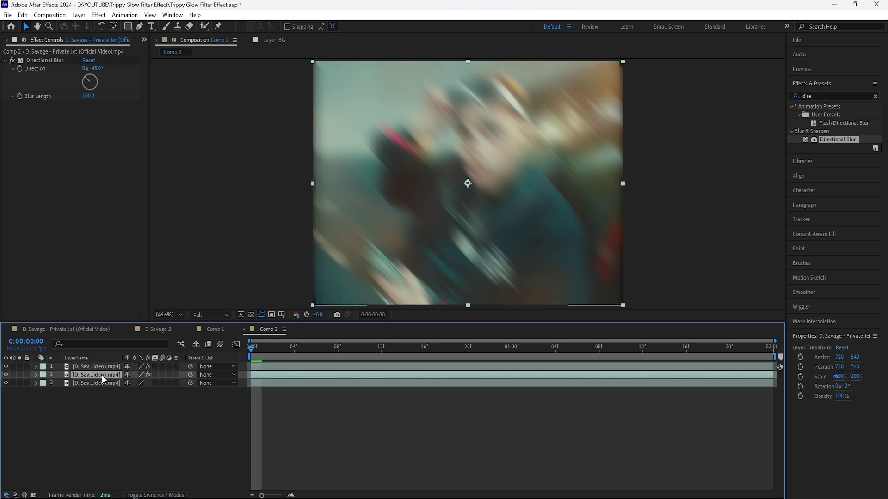
{"action": "left_click", "coordinate": [95, 68]}
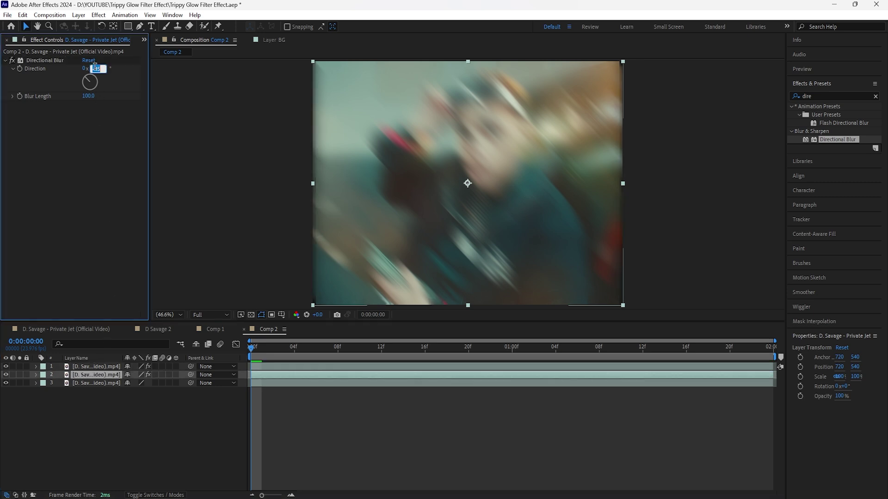
{"action": "type", "text": "4"}
{"action": "left_click", "coordinate": [96, 366]}
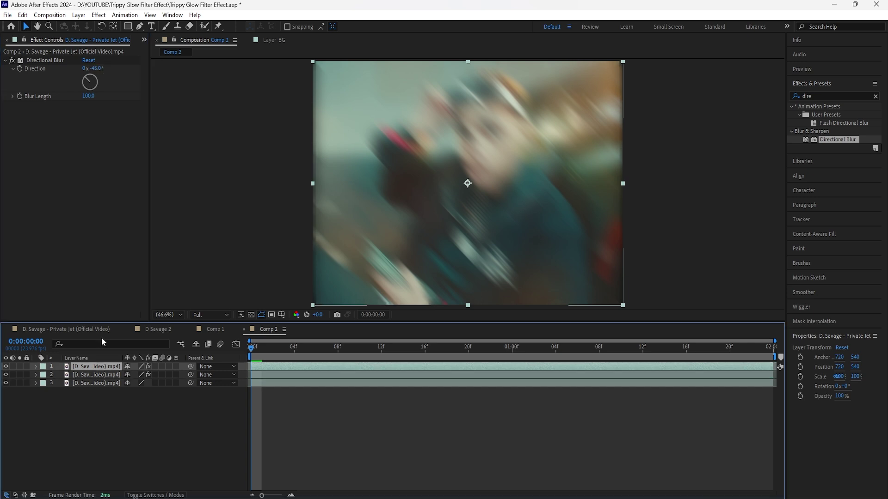
{"action": "left_click", "coordinate": [96, 374]}
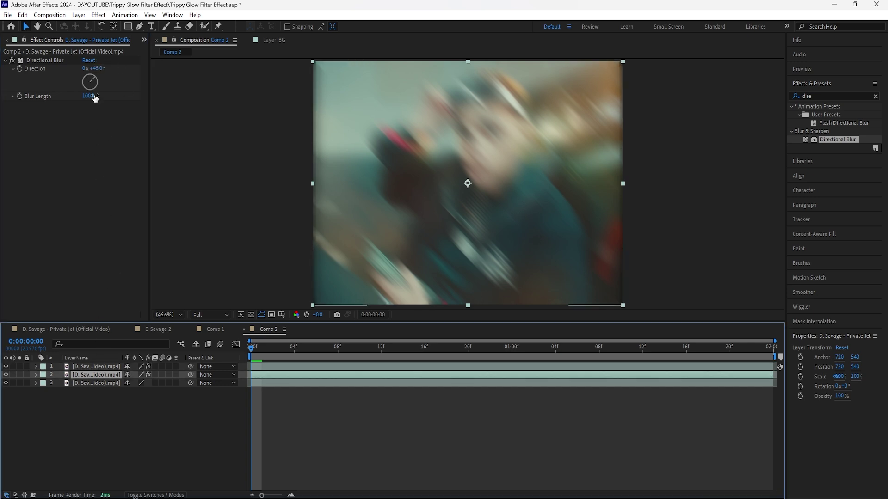
{"action": "left_click", "coordinate": [171, 495]}
Step: Set both blurred clip copies to Screen blending and preview the glowing result
{"action": "left_click", "coordinate": [103, 365], "text": "shift"}
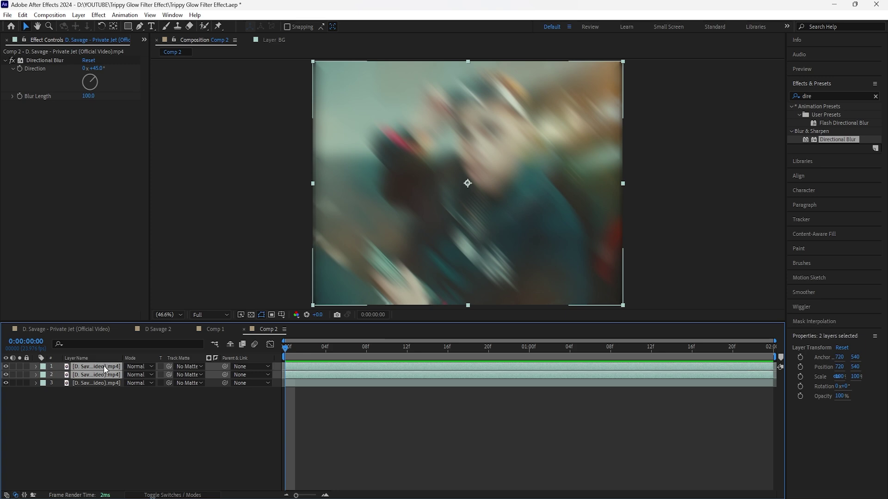
{"action": "left_click", "coordinate": [136, 367]}
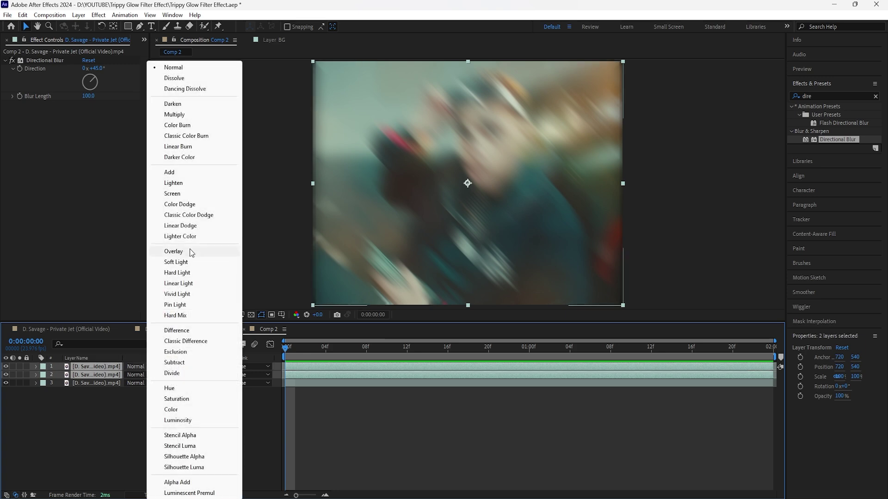
{"action": "left_click", "coordinate": [227, 194]}
{"action": "key", "text": "space"}
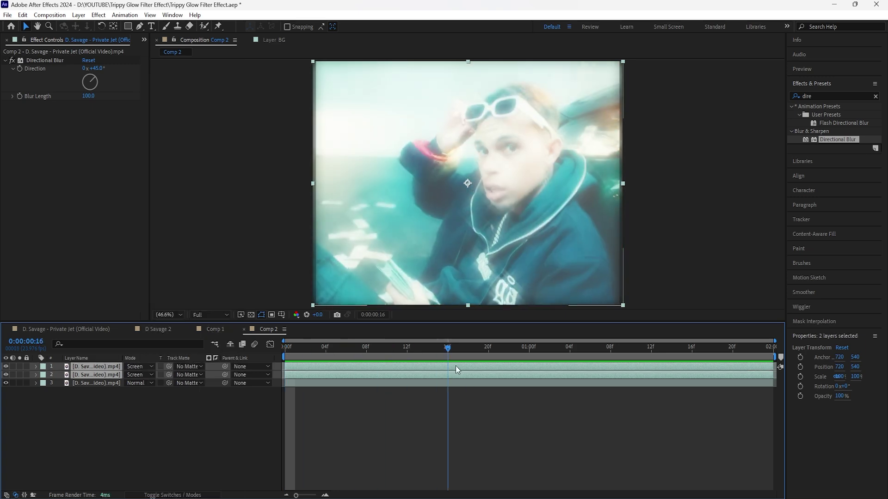
{"action": "key", "text": "space"}
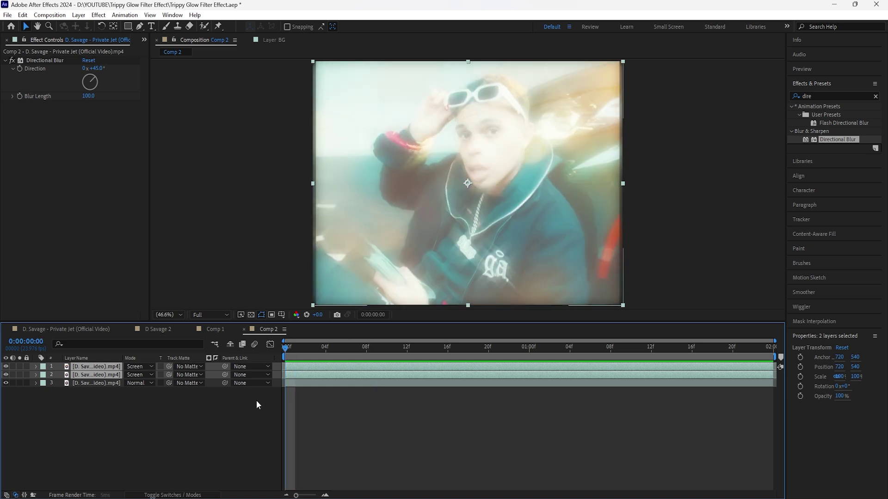
{"action": "left_click", "coordinate": [173, 495]}
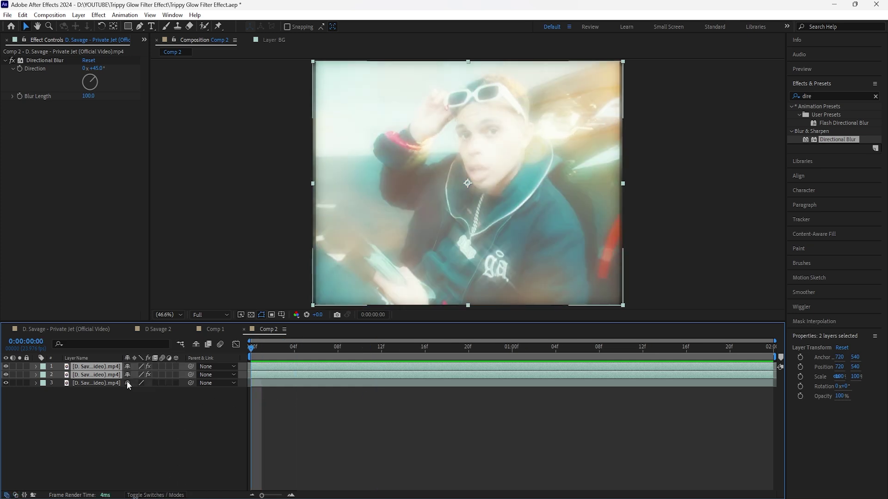
Step: Lower the opacity of both selected screen layers to 60%
{"action": "key", "text": "t"}
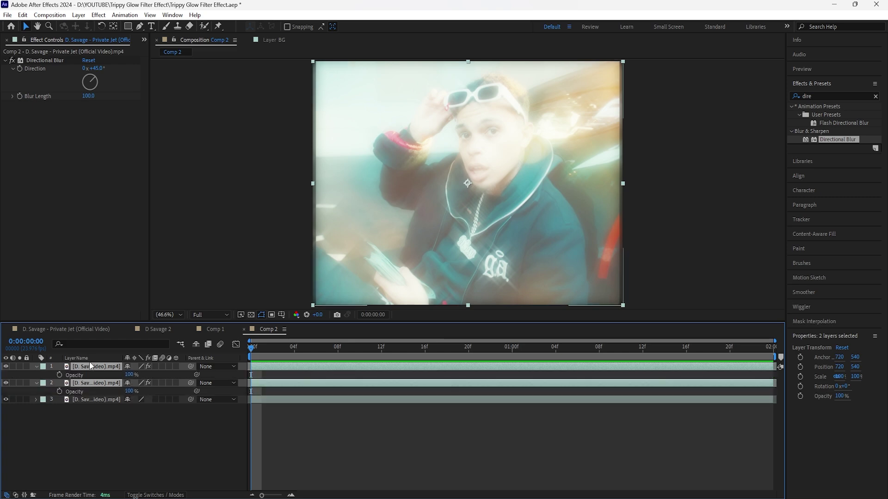
{"action": "left_click_drag", "start_coordinate": [127, 376], "coordinate": [117, 377]}
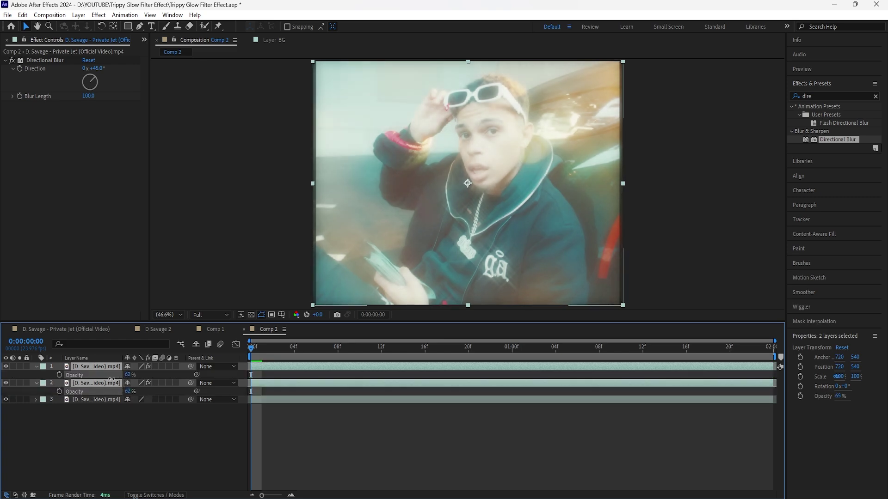
{"action": "left_click", "coordinate": [113, 409]}
{"action": "left_click", "coordinate": [105, 361]}
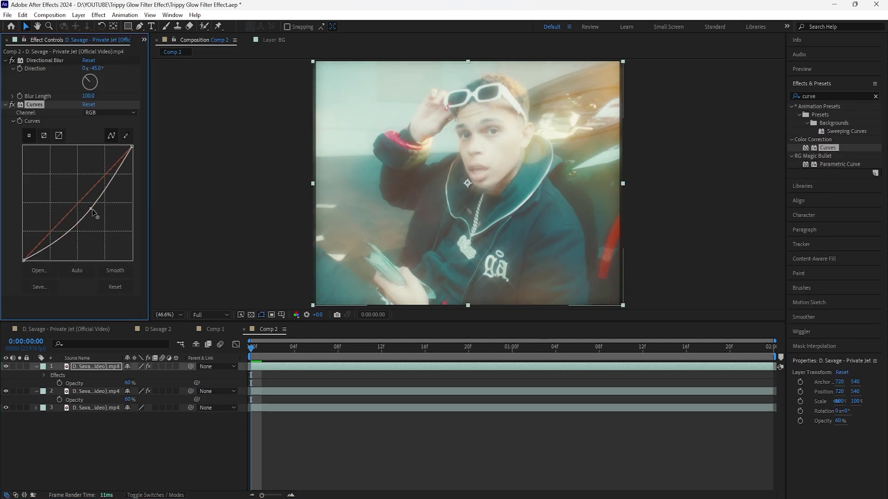
Step: Darken the top layer with a pulled-down Curves, paste it onto layer 2, and add Glow to layer 1
{"action": "left_click_drag", "start_coordinate": [99, 231], "coordinate": [105, 222]}
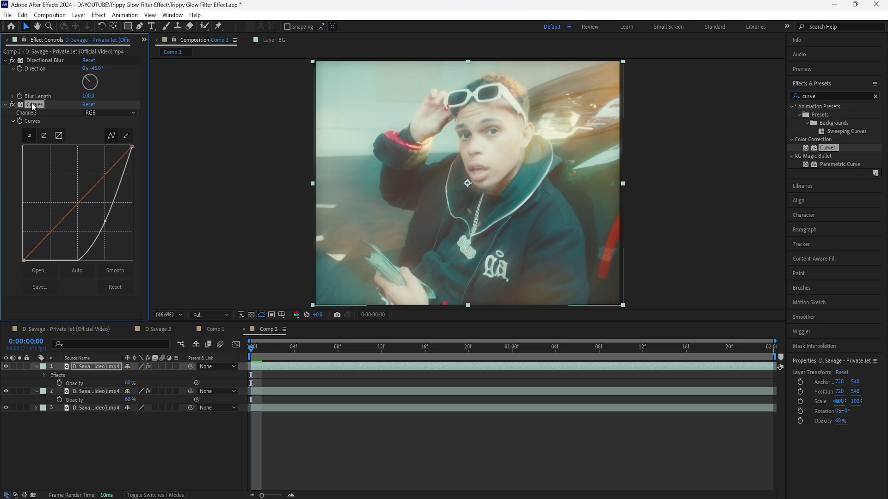
{"action": "left_click", "coordinate": [102, 389]}
{"action": "key", "text": "ctrl+v"}
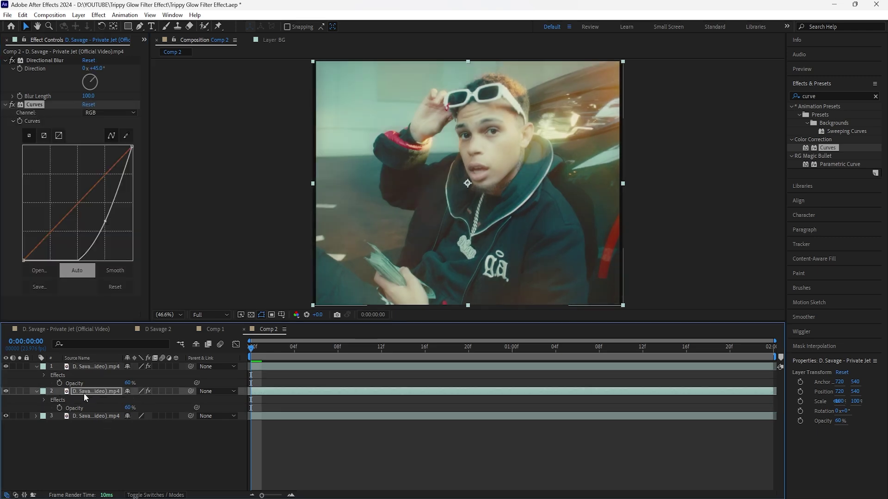
{"action": "left_click", "coordinate": [97, 367]}
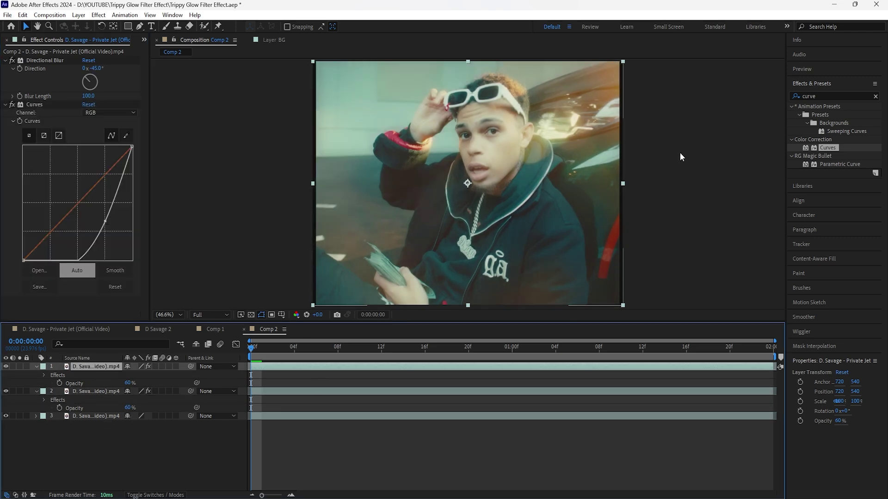
{"action": "left_click_drag", "start_coordinate": [826, 230], "coordinate": [49, 57]}
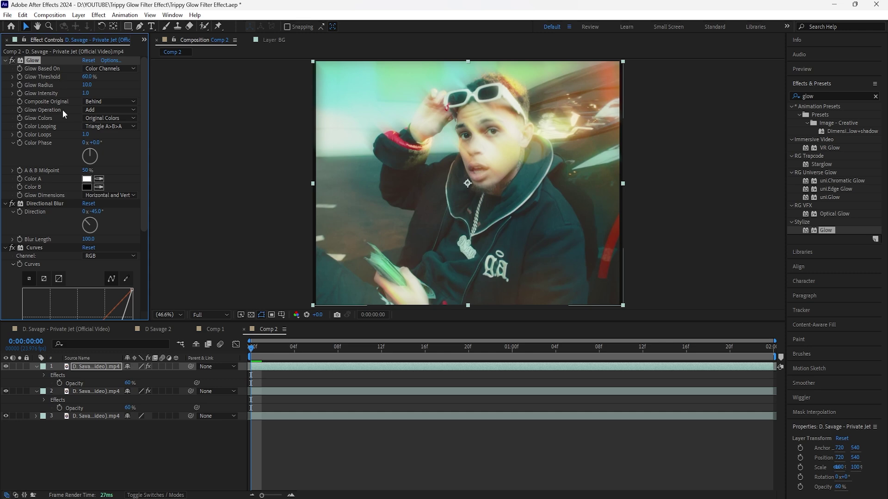
Step: Set the Glow to Threshold 50%, Radius 0 and Intensity 3.0
{"action": "scroll", "coordinate": [68, 196], "scroll_direction": "down", "scroll_amount": 5}
{"action": "scroll", "coordinate": [67, 196], "scroll_direction": "up", "scroll_amount": 5}
{"action": "left_click_drag", "start_coordinate": [86, 93], "coordinate": [108, 93]}
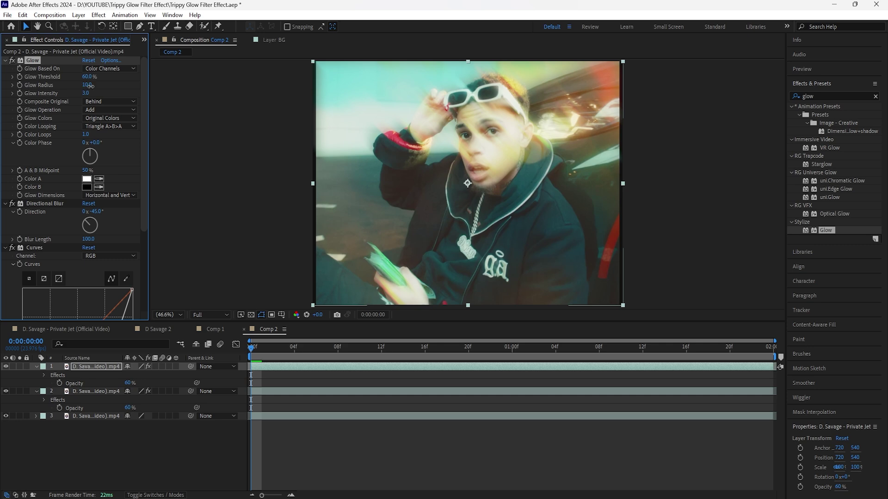
{"action": "left_click_drag", "start_coordinate": [89, 86], "coordinate": [9, 93]}
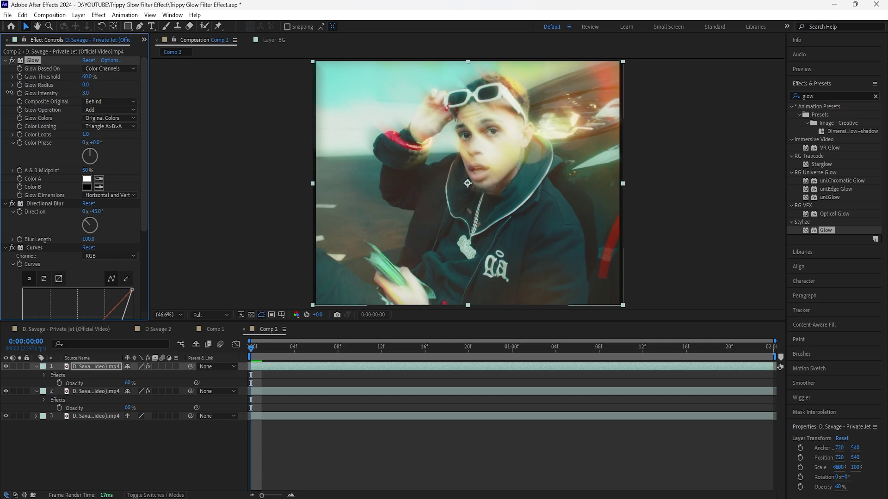
{"action": "left_click_drag", "start_coordinate": [84, 78], "coordinate": [82, 81]}
{"action": "left_click", "coordinate": [89, 77]}
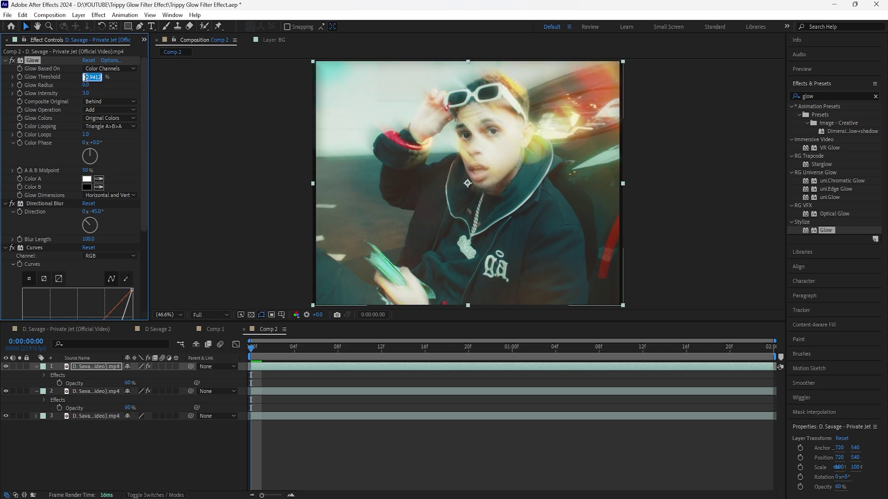
{"action": "type", "text": "50"}
{"action": "key", "text": "Return"}
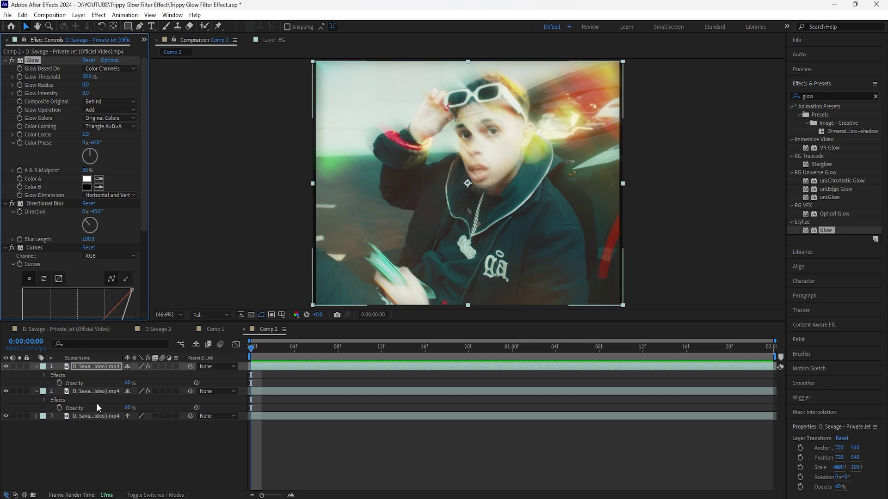
Step: Move Glow above Directional Blur and Curves on the second layer's effect stack
{"action": "left_click", "coordinate": [99, 392]}
{"action": "left_click", "coordinate": [6, 73]}
{"action": "left_click", "coordinate": [5, 69]}
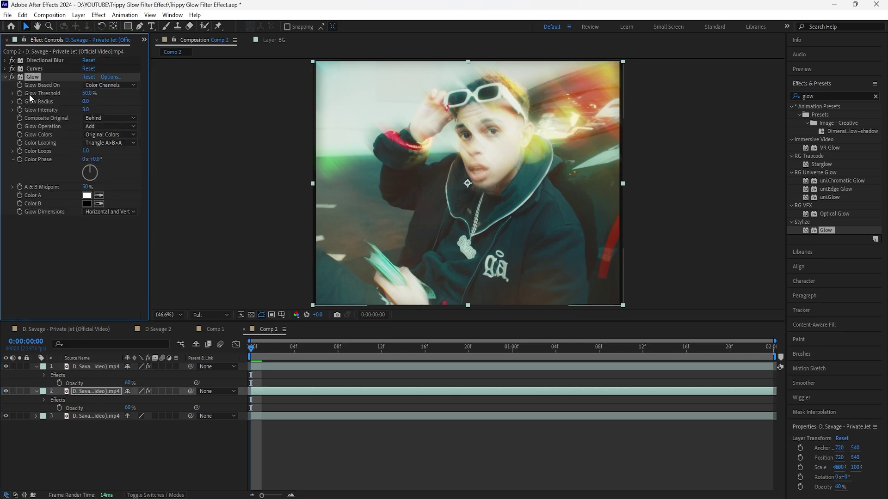
{"action": "left_click_drag", "start_coordinate": [29, 79], "coordinate": [33, 59]}
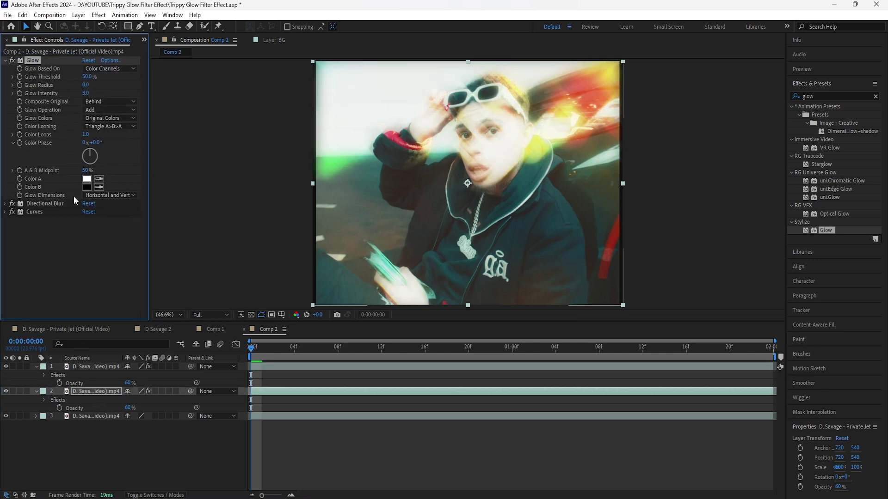
{"action": "left_click", "coordinate": [103, 372]}
{"action": "left_click", "coordinate": [106, 390]}
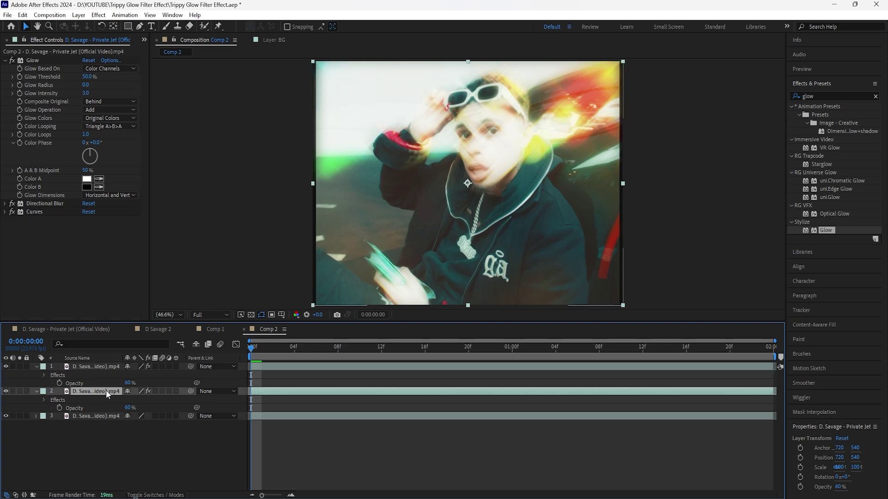
{"action": "left_click", "coordinate": [107, 367]}
Step: Preview the composition, then return to the first frame
{"action": "key", "text": "space"}
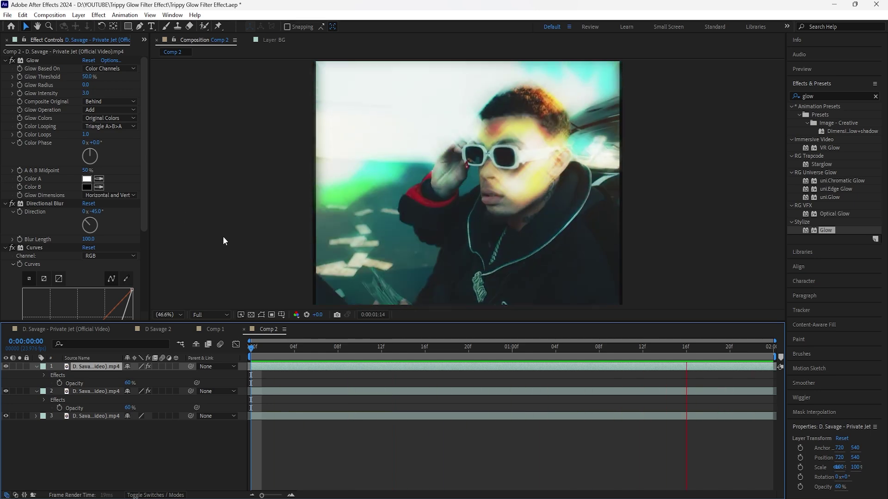
{"action": "key", "text": "space"}
{"action": "key", "text": "Home"}
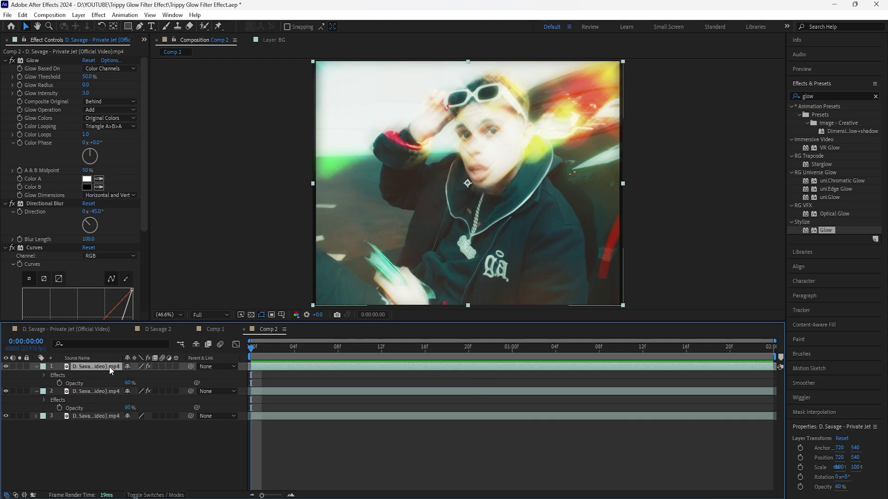
Step: Add a new adjustment layer on top of Comp 2
{"action": "right_click", "coordinate": [193, 437]}
{"action": "mouse_move", "coordinate": [282, 317]}
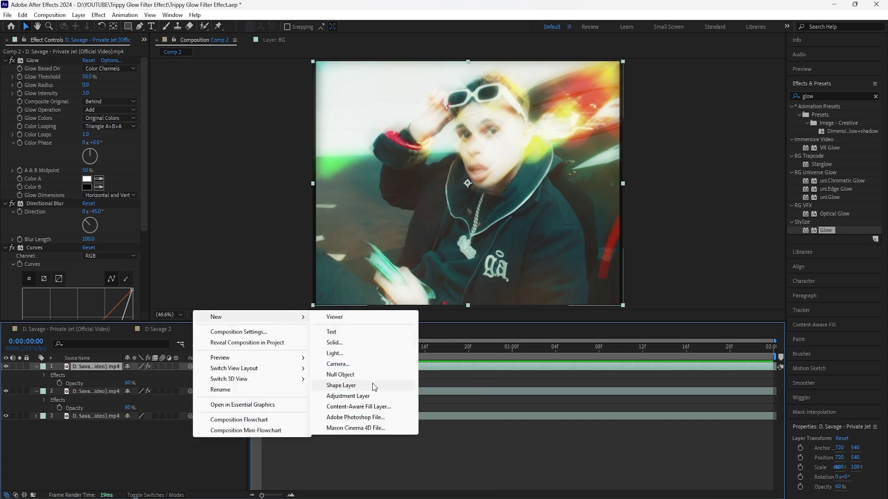
{"action": "left_click", "coordinate": [357, 394]}
Step: Apply Radial Blur with Amount 2 and its spin centre on the face
{"action": "left_click", "coordinate": [876, 96]}
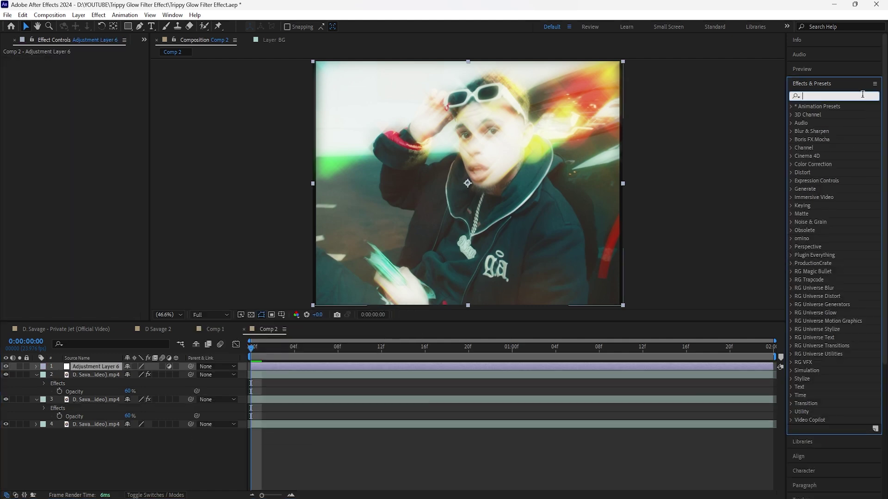
{"action": "type", "text": "radial"}
{"action": "double_click", "coordinate": [823, 230]}
{"action": "left_click", "coordinate": [89, 154]}
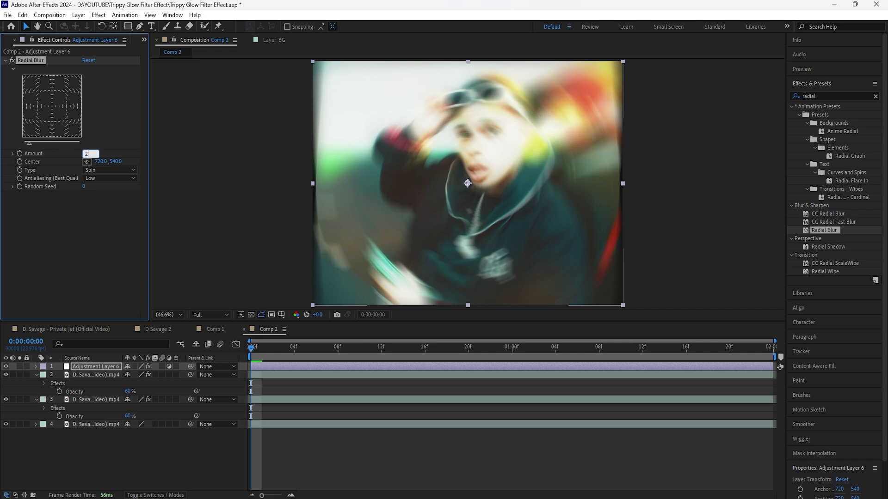
{"action": "type", "text": "2"}
{"action": "left_click", "coordinate": [88, 162]}
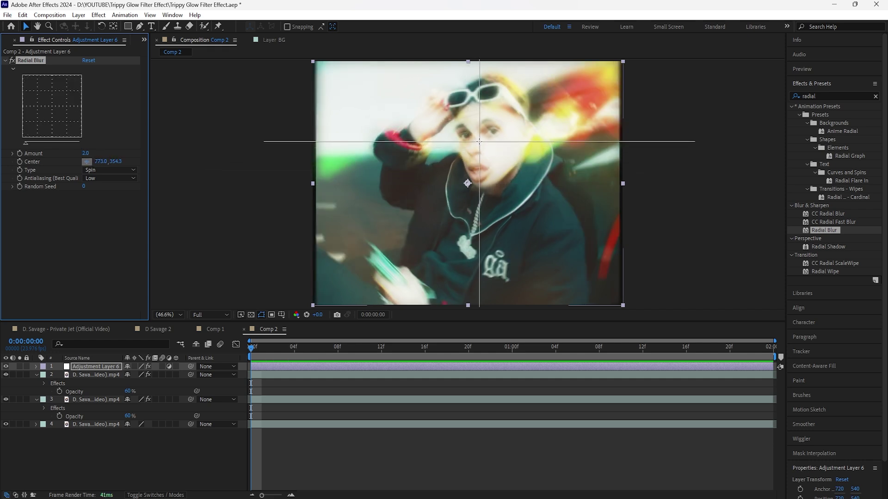
{"action": "left_click", "coordinate": [479, 141]}
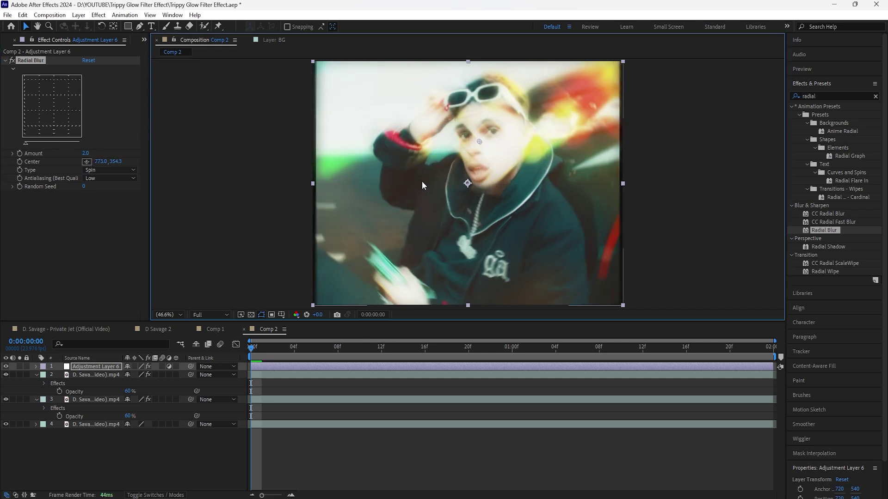
Step: Apply Optics Compensation with Reverse Lens Distortion and Field Of View 50, then preview
{"action": "left_click", "coordinate": [875, 97]}
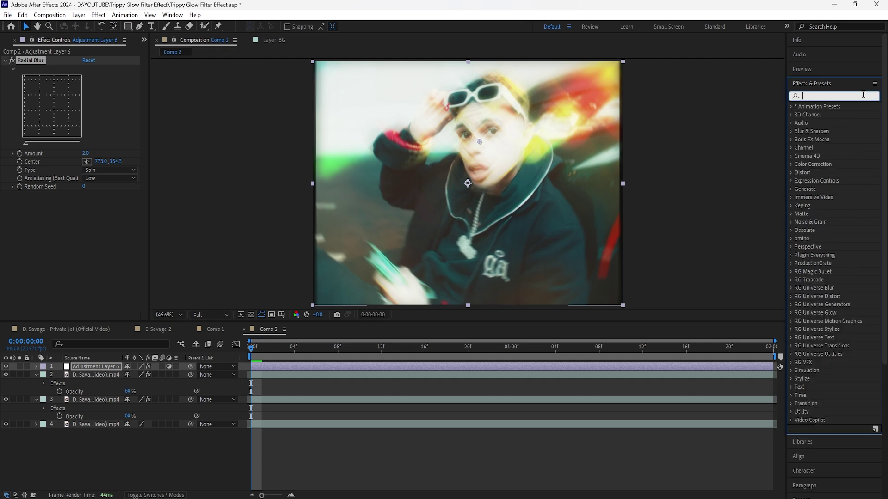
{"action": "type", "text": "opti"}
{"action": "left_click_drag", "start_coordinate": [835, 115], "coordinate": [311, 202]}
{"action": "left_click", "coordinate": [84, 212]}
{"action": "left_click_drag", "start_coordinate": [89, 207], "coordinate": [91, 207]}
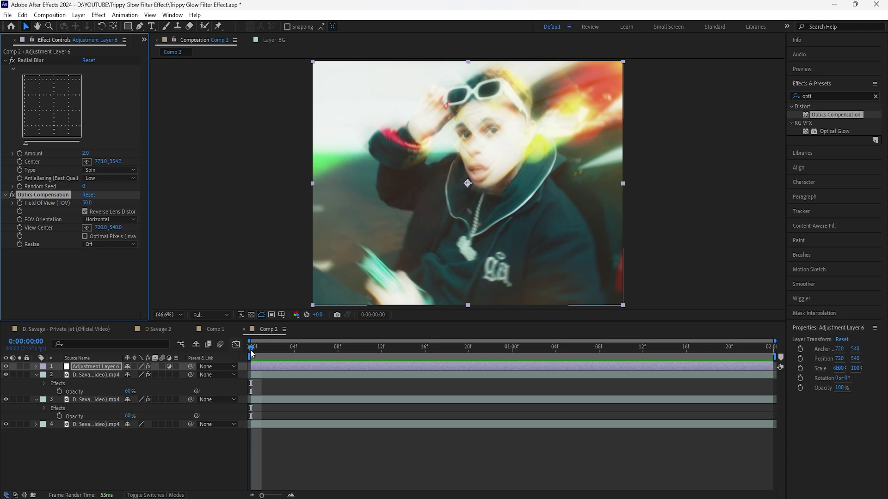
{"action": "key", "text": "space"}
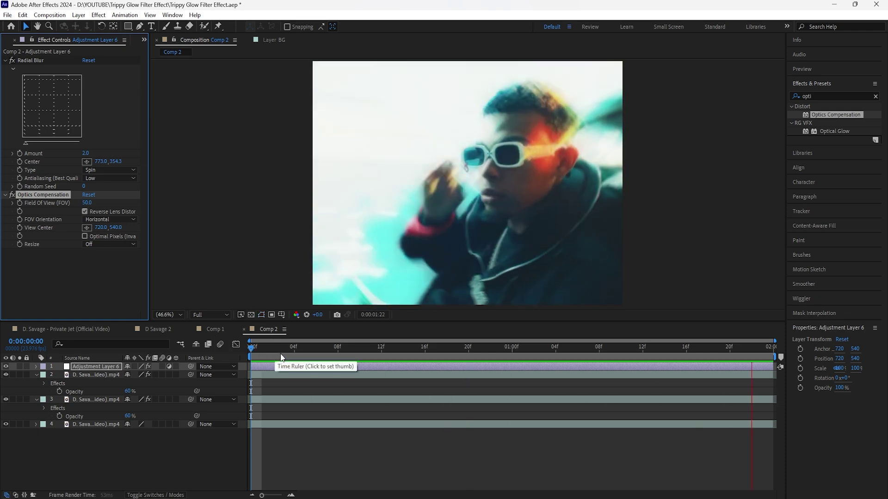